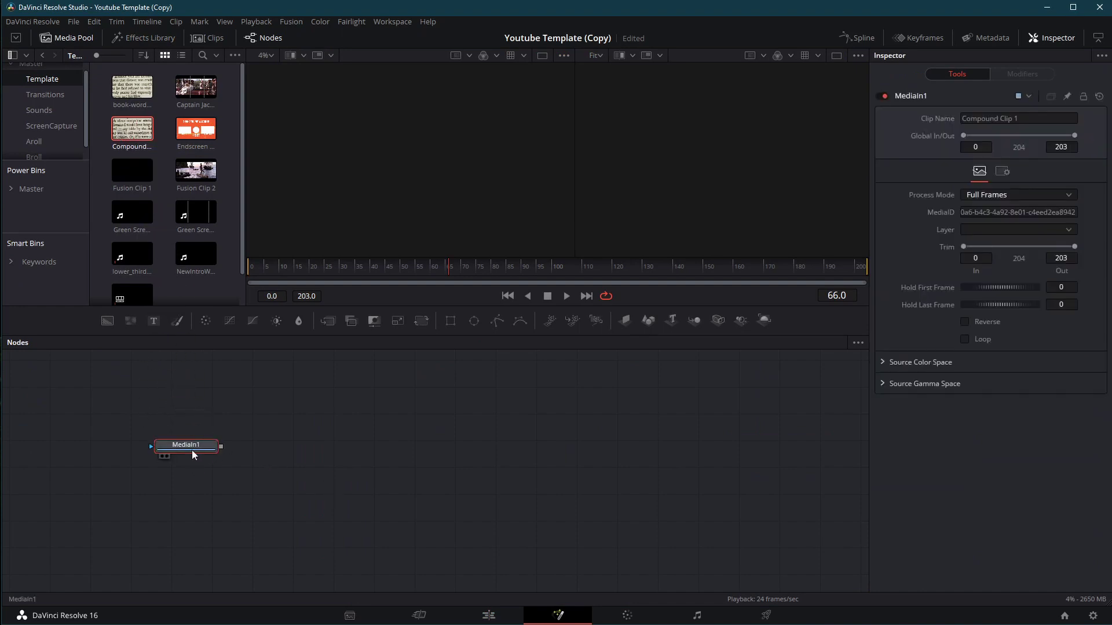
# - Show MediaIn1's book page in the viewer, zoomed and panned onto the printed lines, and tidy the node
pyautogui.press('1')
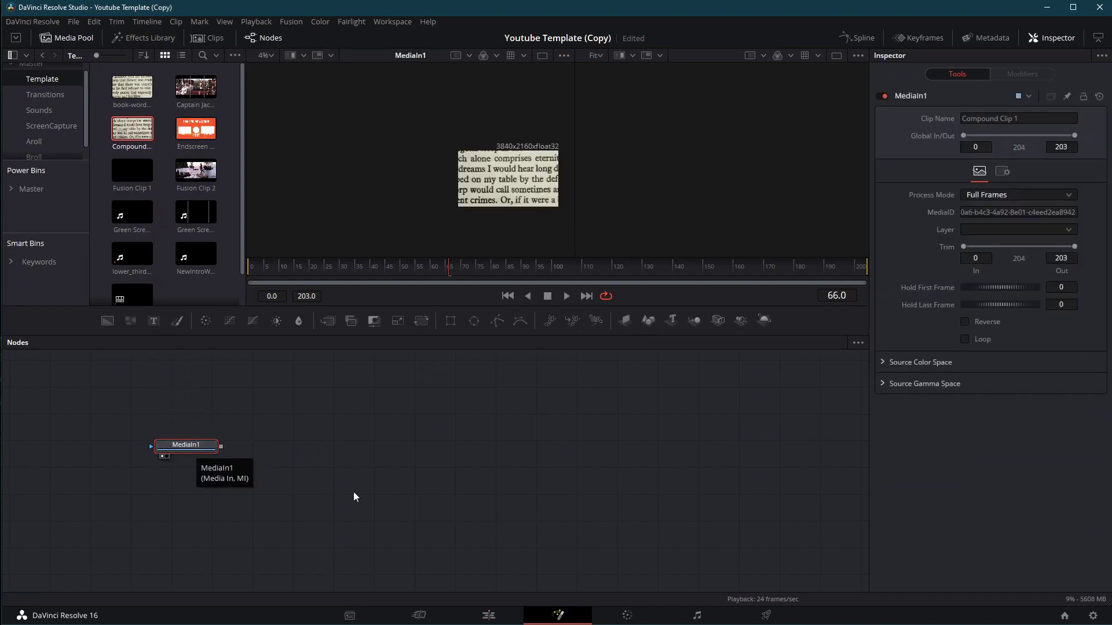
pyautogui.scroll(2, 516, 207)
pyautogui.scroll(-2, 516, 207)
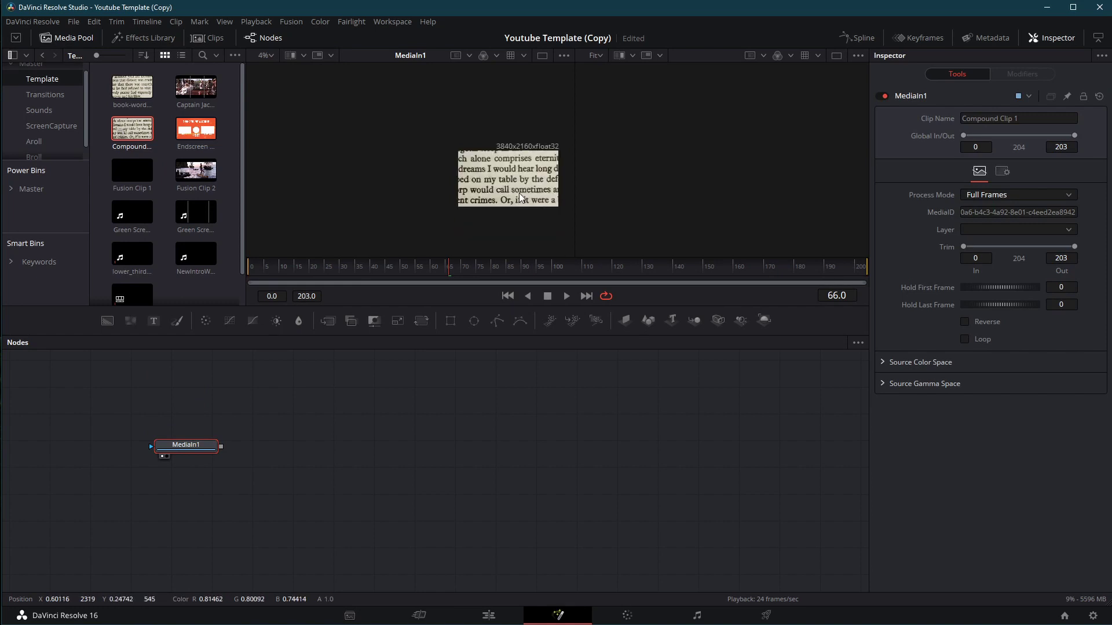
pyautogui.moveTo(518, 193); pyautogui.dragTo(415, 176)
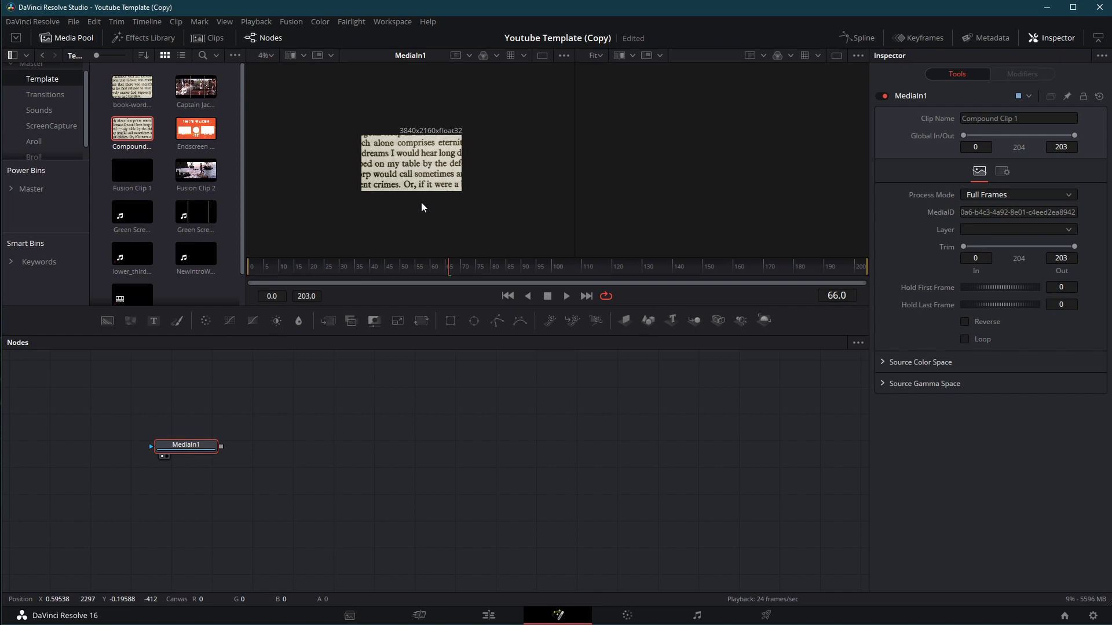
pyautogui.scroll(4, 420, 194)
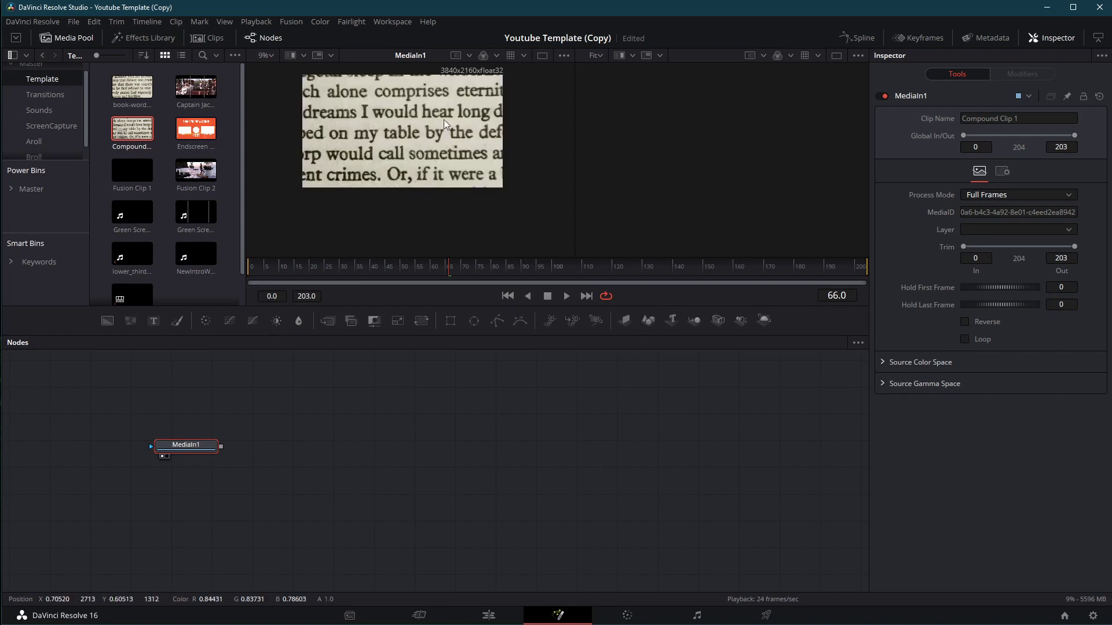
pyautogui.moveTo(444, 119); pyautogui.dragTo(443, 154)
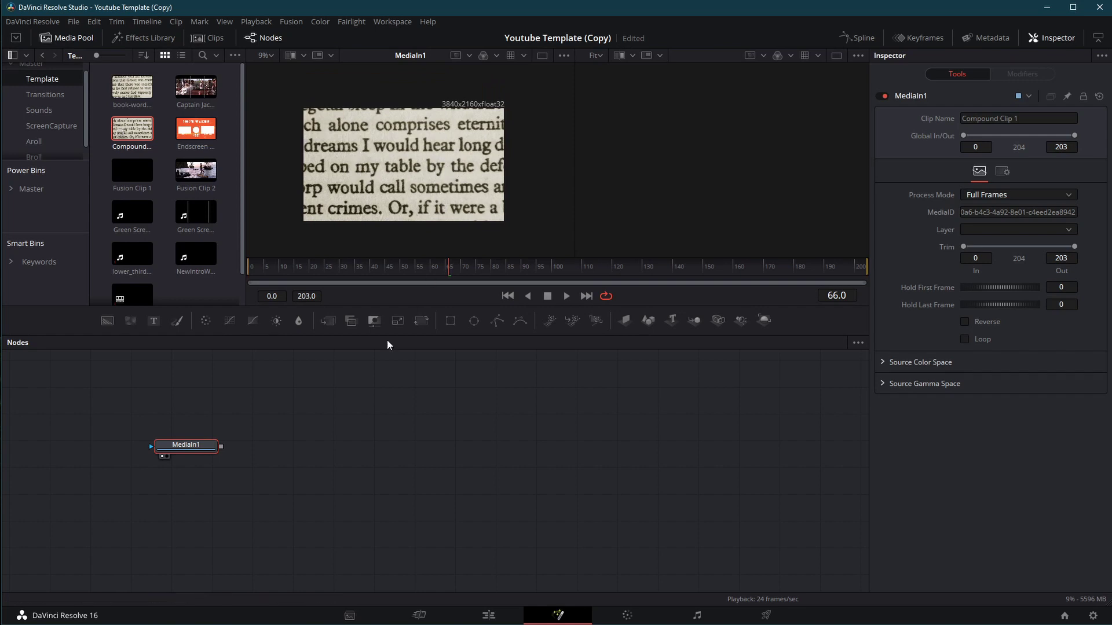
pyautogui.moveTo(202, 440); pyautogui.dragTo(232, 490)
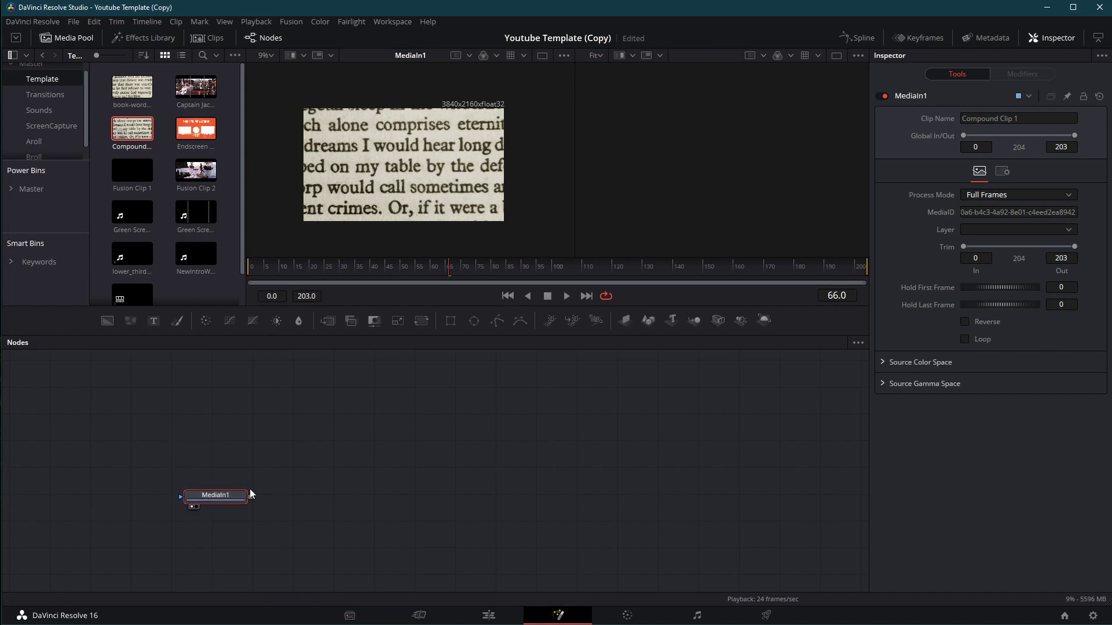
pyautogui.moveTo(217, 492); pyautogui.dragTo(221, 493)
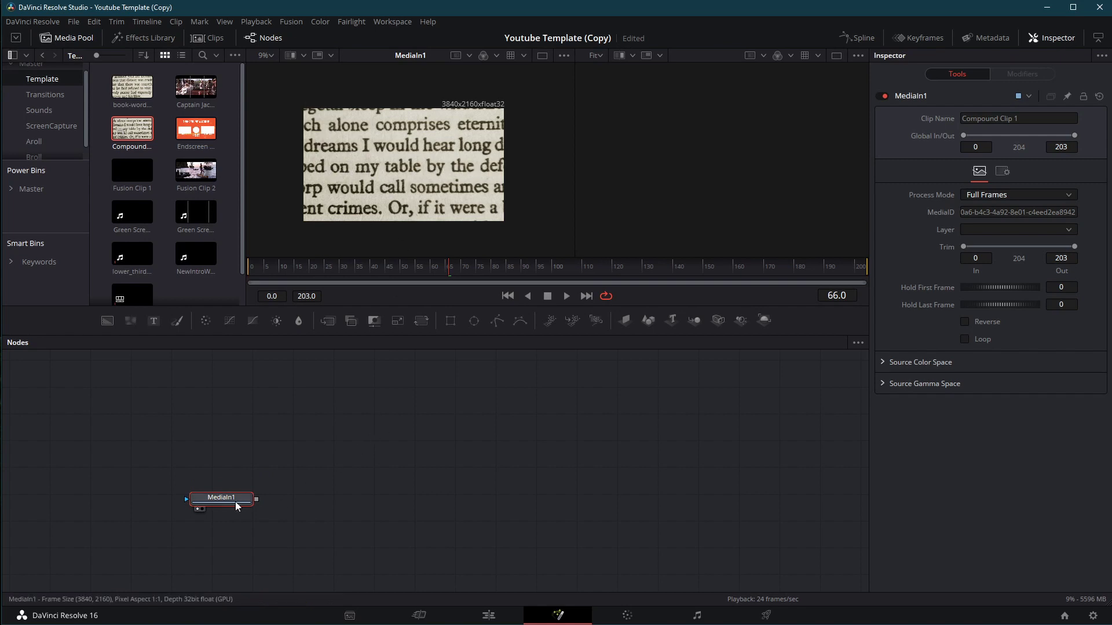
# - Add a Duplicate node after MediaIn1 using the 'du' tool search
pyautogui.moveTo(236, 501); pyautogui.dragTo(262, 474)
pyautogui.hotkey('shift', 'space')
pyautogui.write('dup')
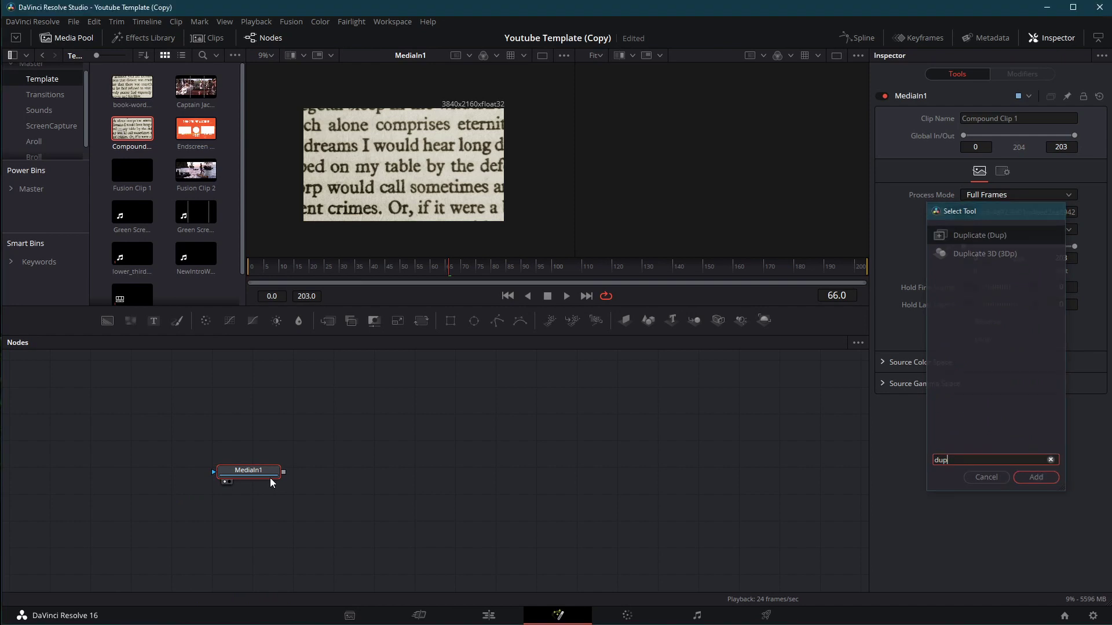
pyautogui.press('Return')
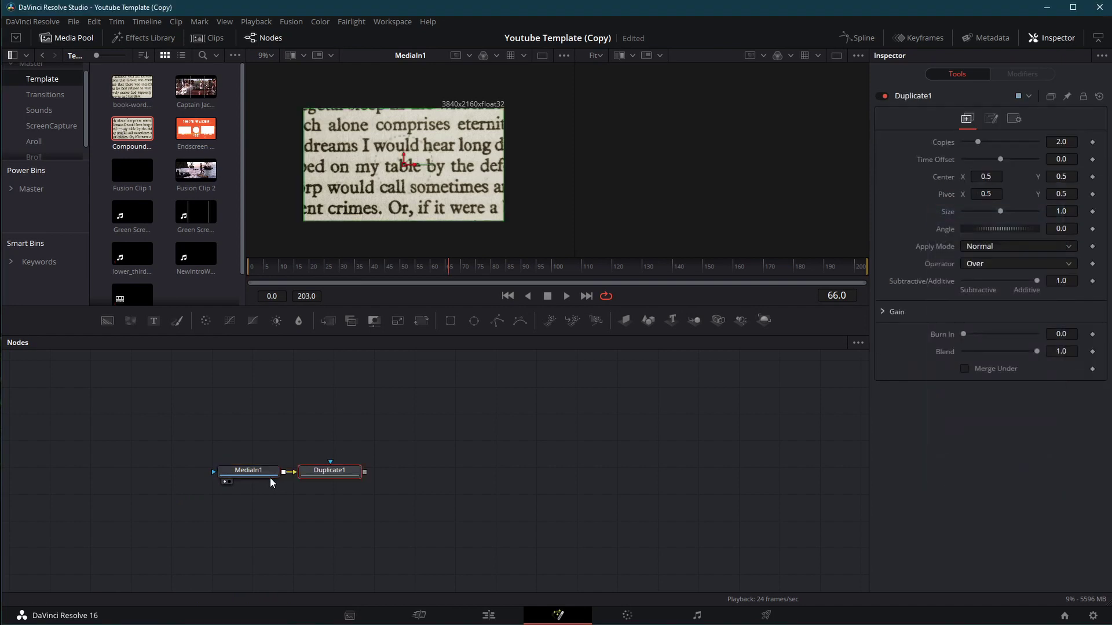
pyautogui.hotkey('shift', 'space')
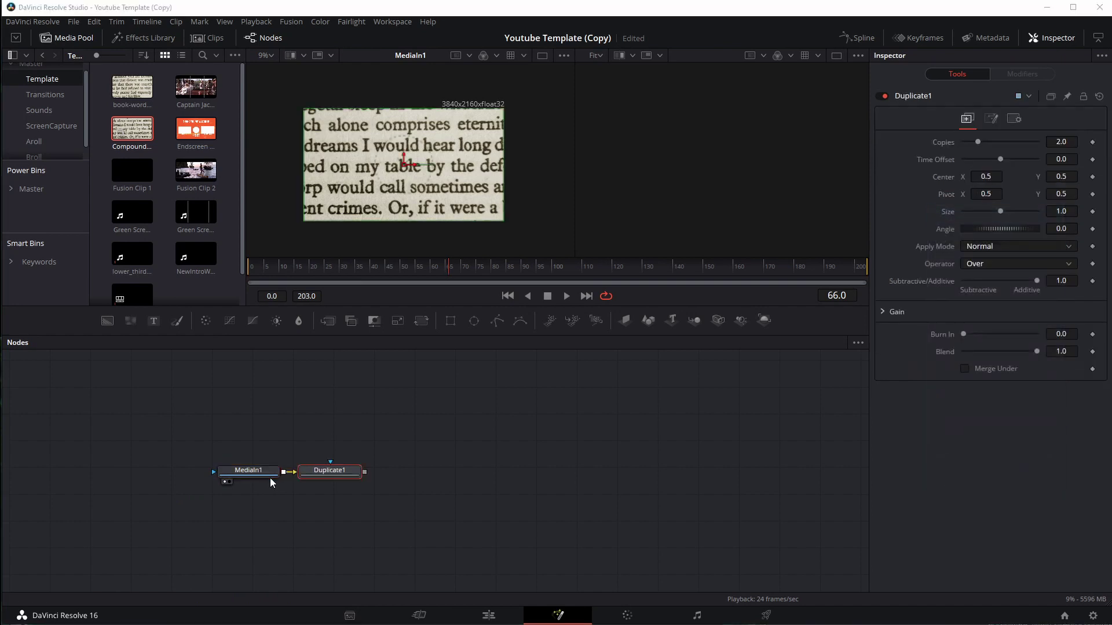
pyautogui.write('dup')
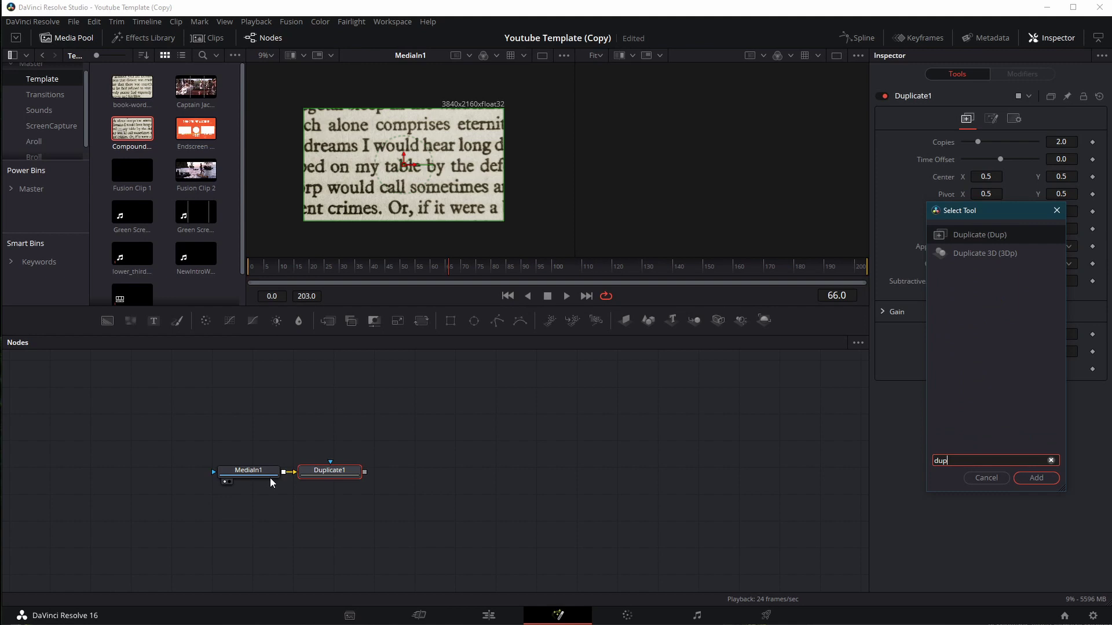
pyautogui.press('Escape')
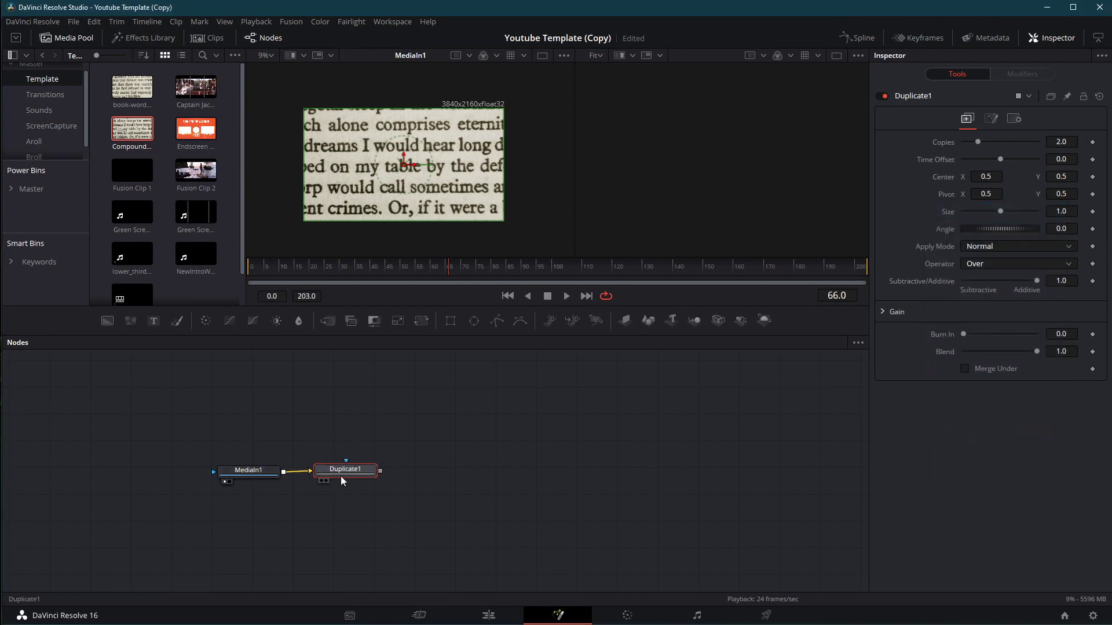
# - Wire Duplicate1 into a Merge1 over MediaIn1 and arrange the three nodes neatly
pyautogui.moveTo(258, 471); pyautogui.dragTo(250, 472)
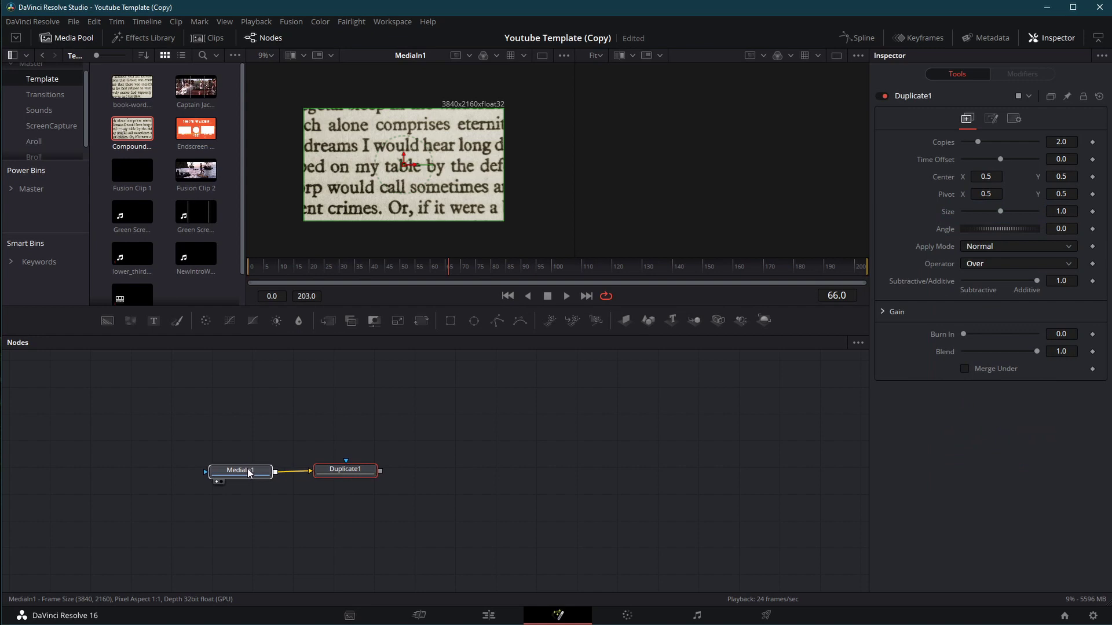
pyautogui.click(345, 470)
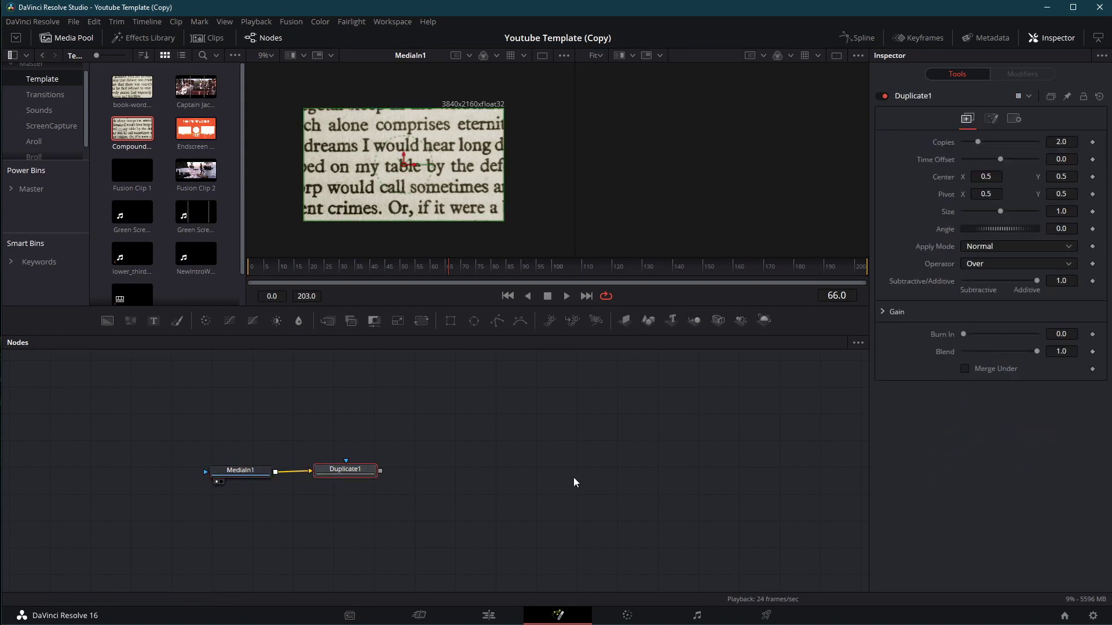
pyautogui.moveTo(359, 468); pyautogui.dragTo(399, 469)
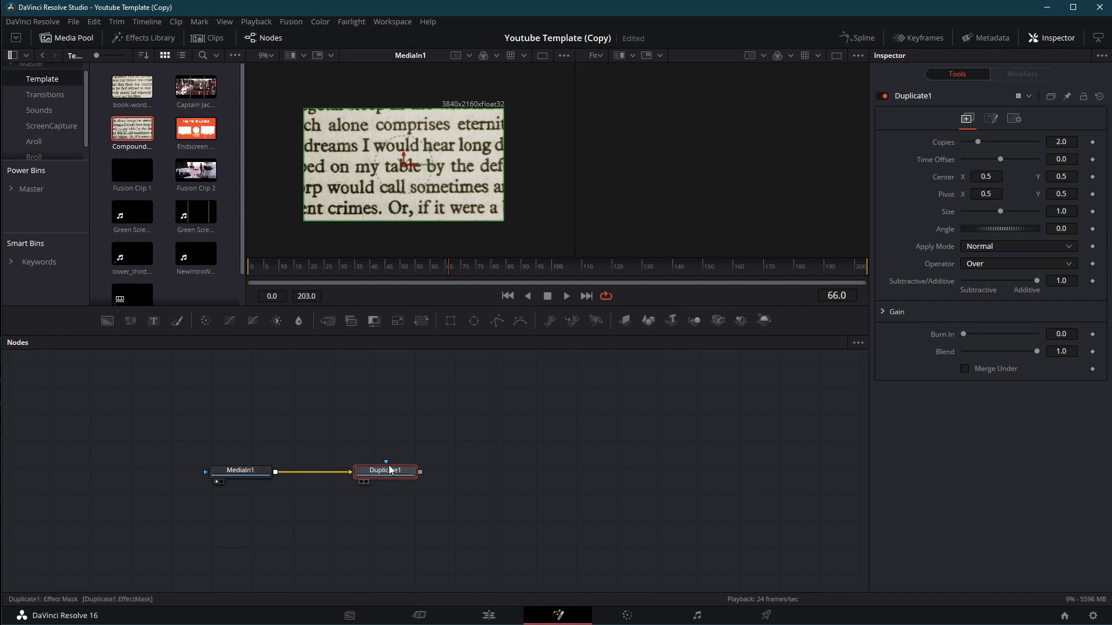
pyautogui.moveTo(420, 474); pyautogui.dragTo(275, 474)
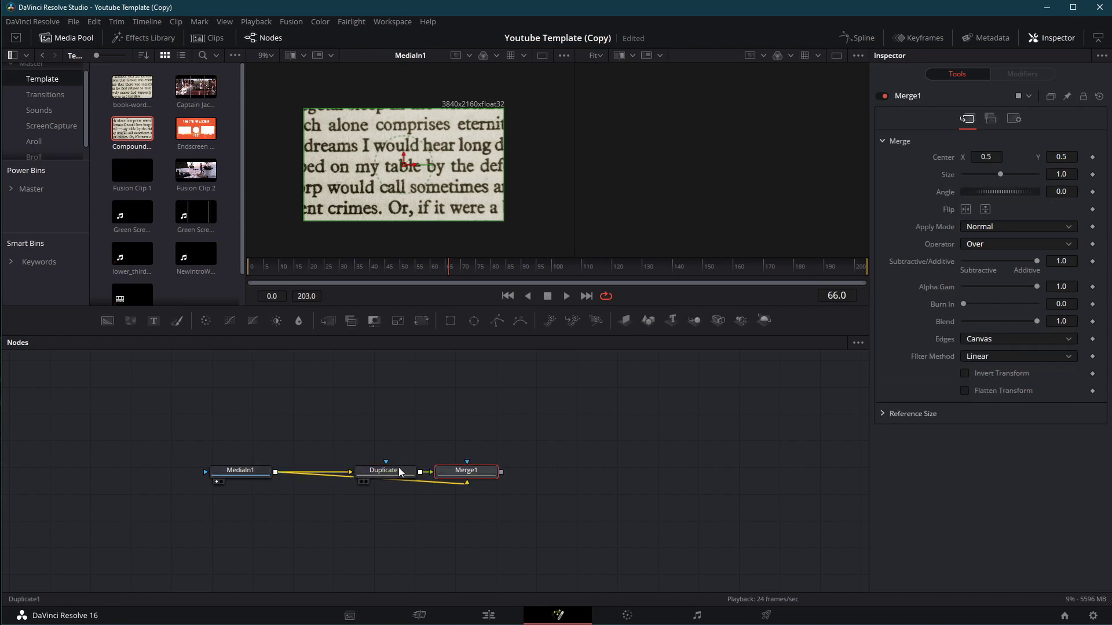
pyautogui.moveTo(385, 470); pyautogui.dragTo(401, 390)
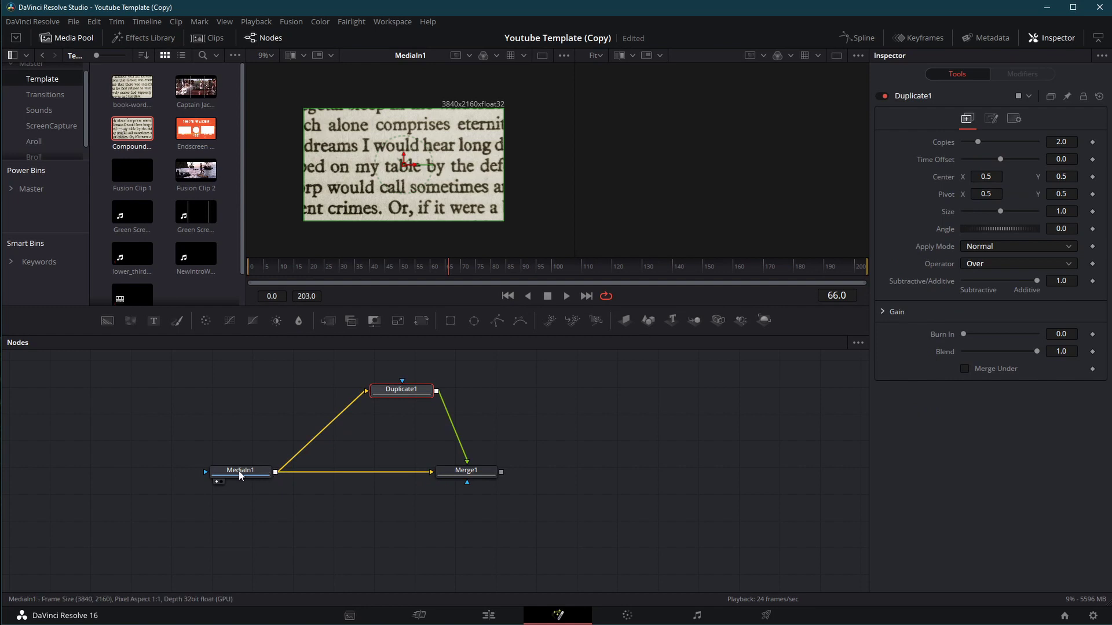
pyautogui.moveTo(241, 472); pyautogui.dragTo(283, 500)
pyautogui.moveTo(479, 486); pyautogui.dragTo(471, 511)
pyautogui.moveTo(283, 504); pyautogui.dragTo(216, 492)
# - Show Duplicate1 in the second viewer and break its link from MediaIn1
pyautogui.moveTo(424, 397); pyautogui.dragTo(432, 405)
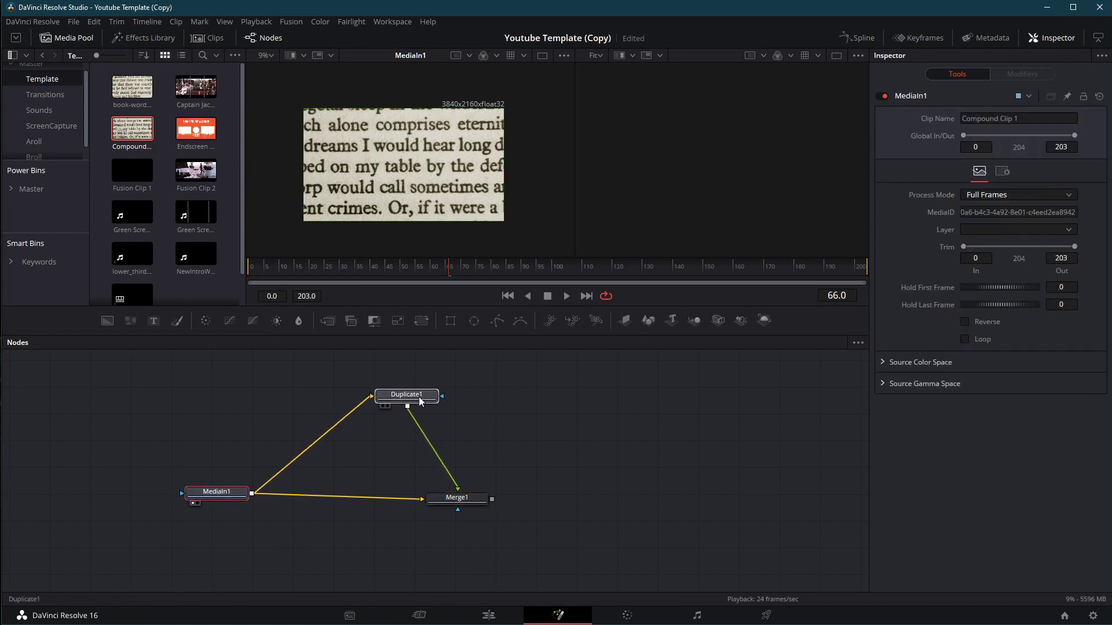
pyautogui.press('2')
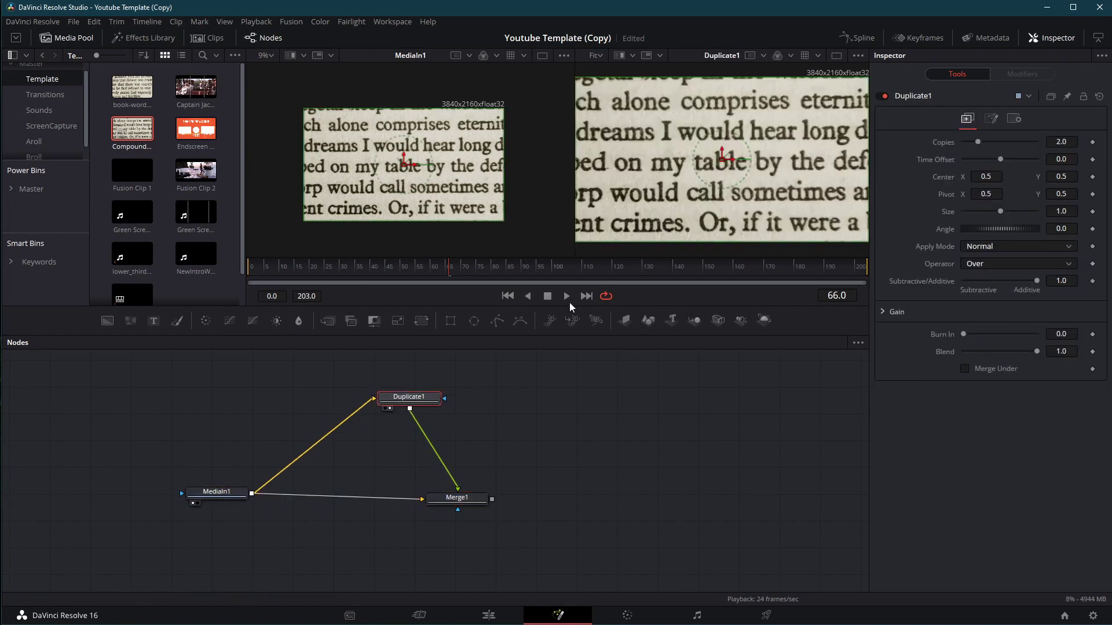
pyautogui.click(205, 510)
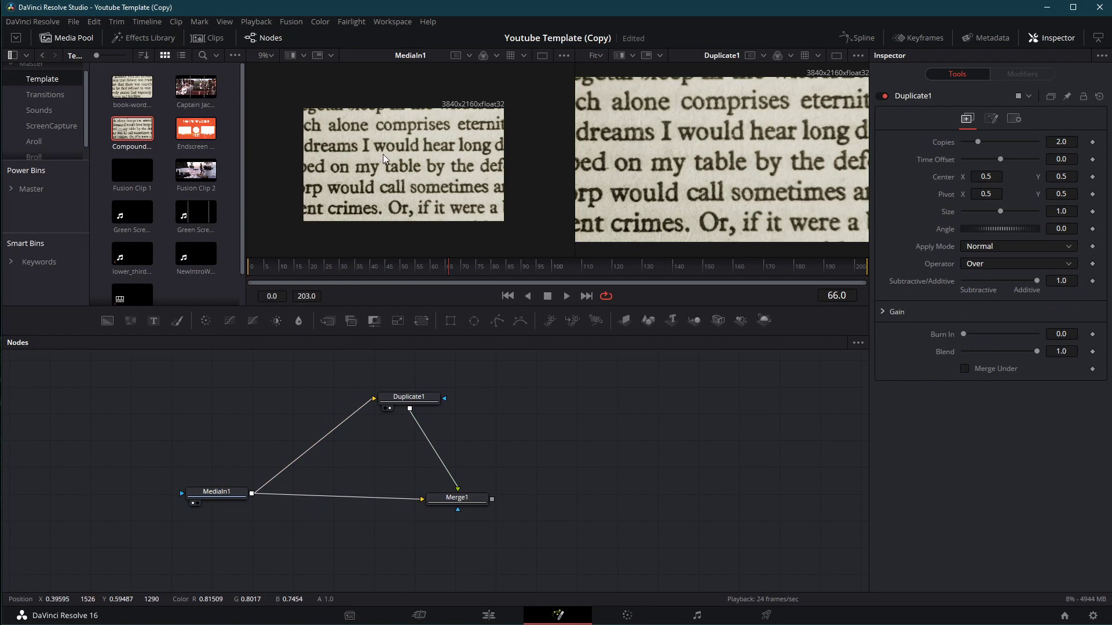
pyautogui.scroll(-1, 739, 153)
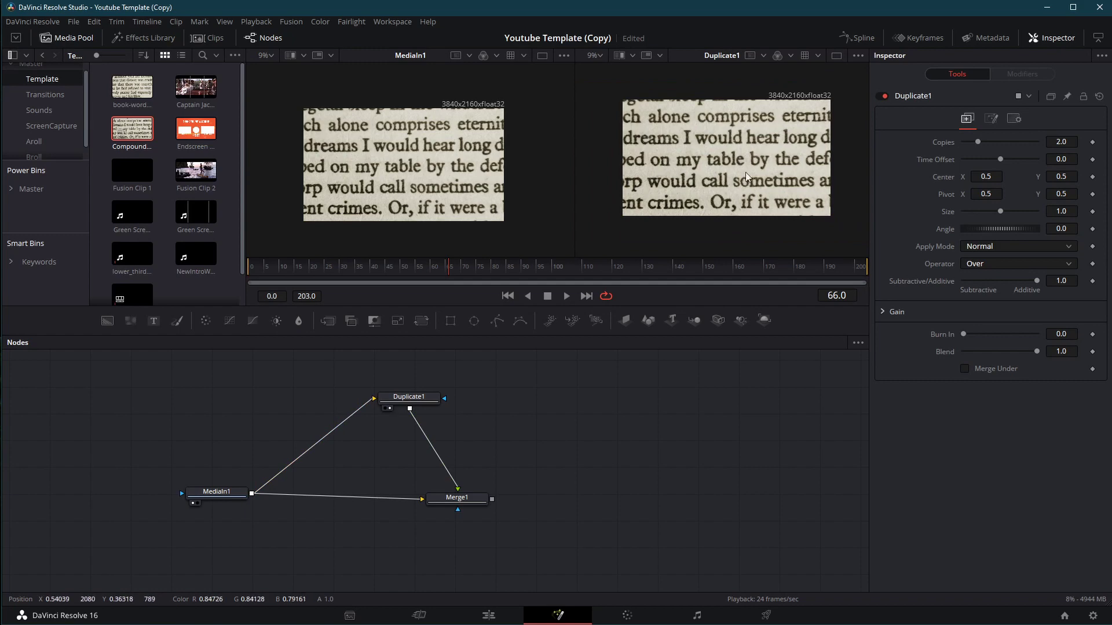
pyautogui.hotkey('ctrl', 'z')
pyautogui.hotkey('ctrl', 'z')
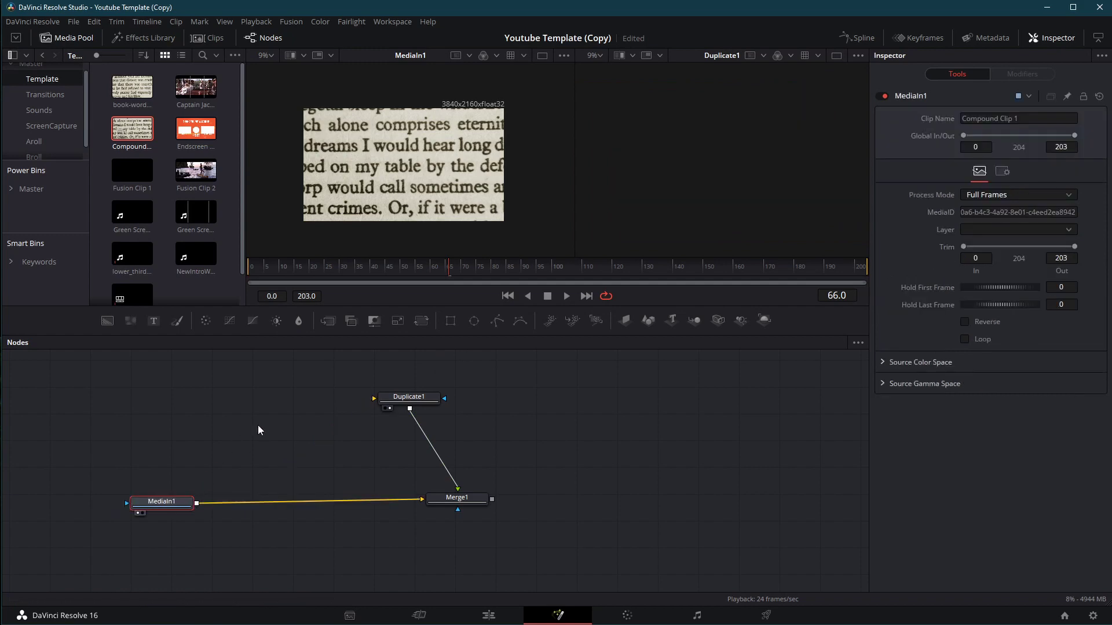
# - Add a Crop node via 'cro' and wire MediaIn1 → Crop1 → Duplicate1
pyautogui.hotkey('shift', 'space')
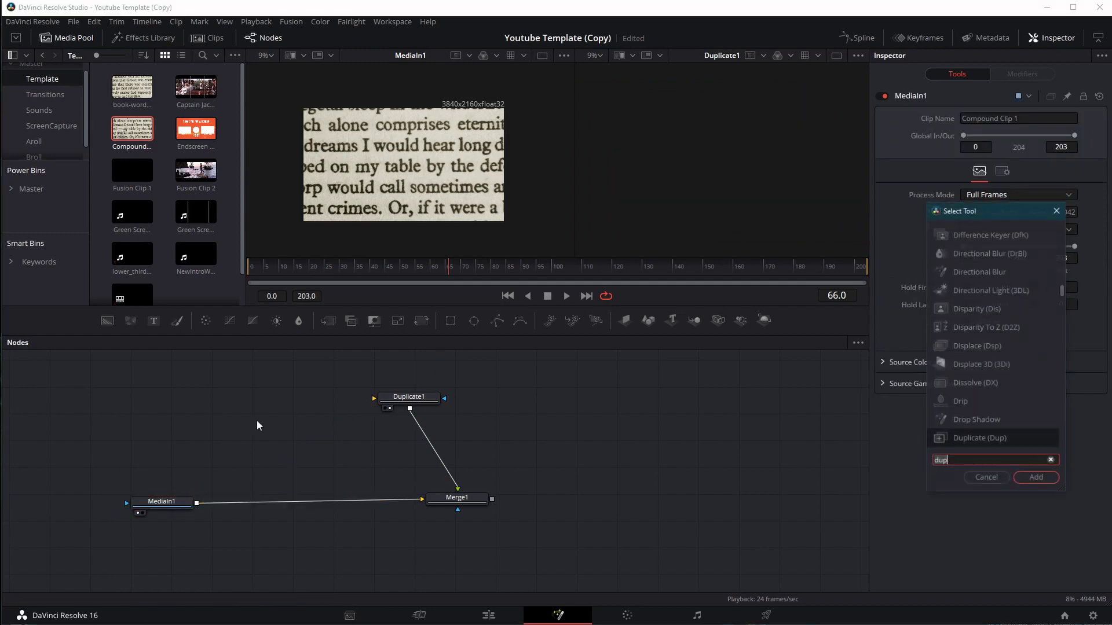
pyautogui.write('cro')
pyautogui.press('Return')
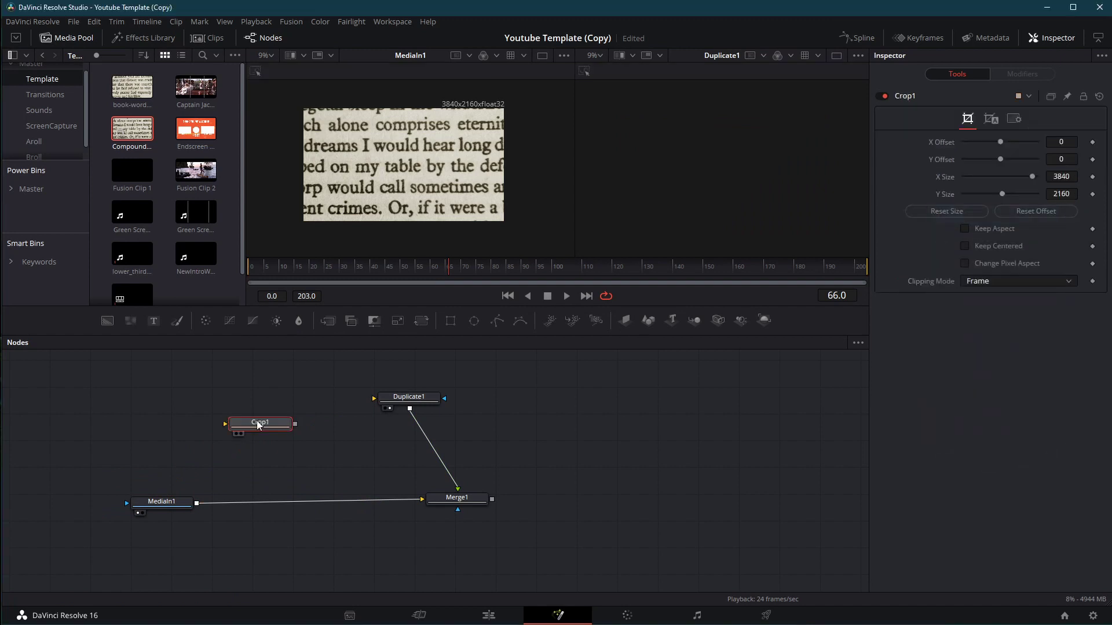
pyautogui.moveTo(196, 504); pyautogui.dragTo(225, 424)
pyautogui.moveTo(295, 423); pyautogui.dragTo(376, 399)
pyautogui.moveTo(275, 424); pyautogui.dragTo(312, 400)
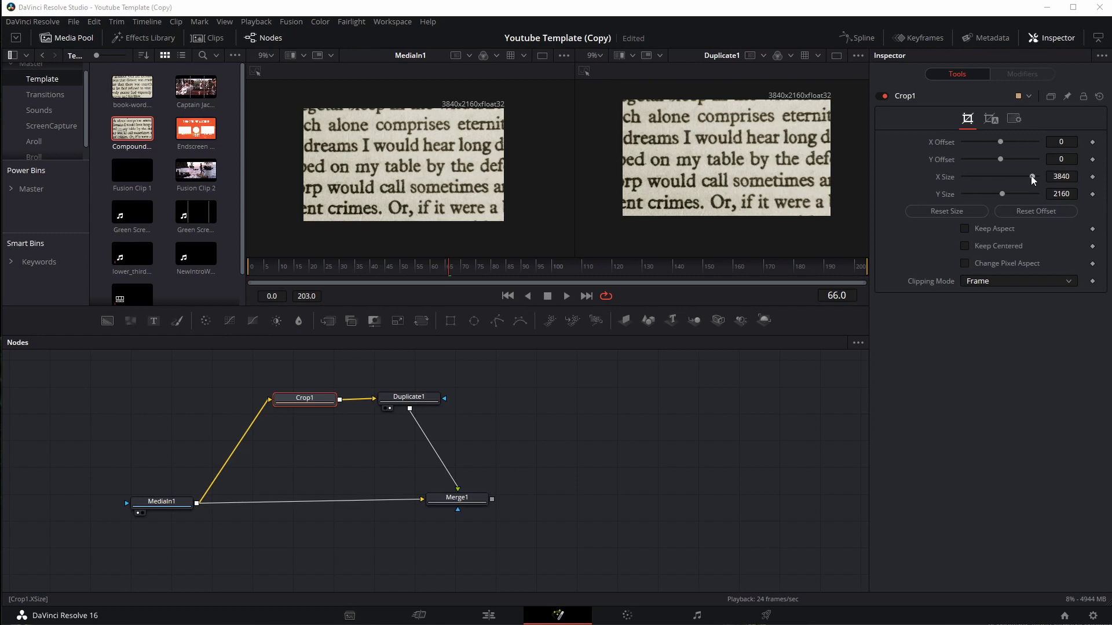
# - Set Crop1 to X Size 1936, Y Size 485, X Offset 920 and Y Offset 810
pyautogui.moveTo(1033, 180); pyautogui.dragTo(998, 189)
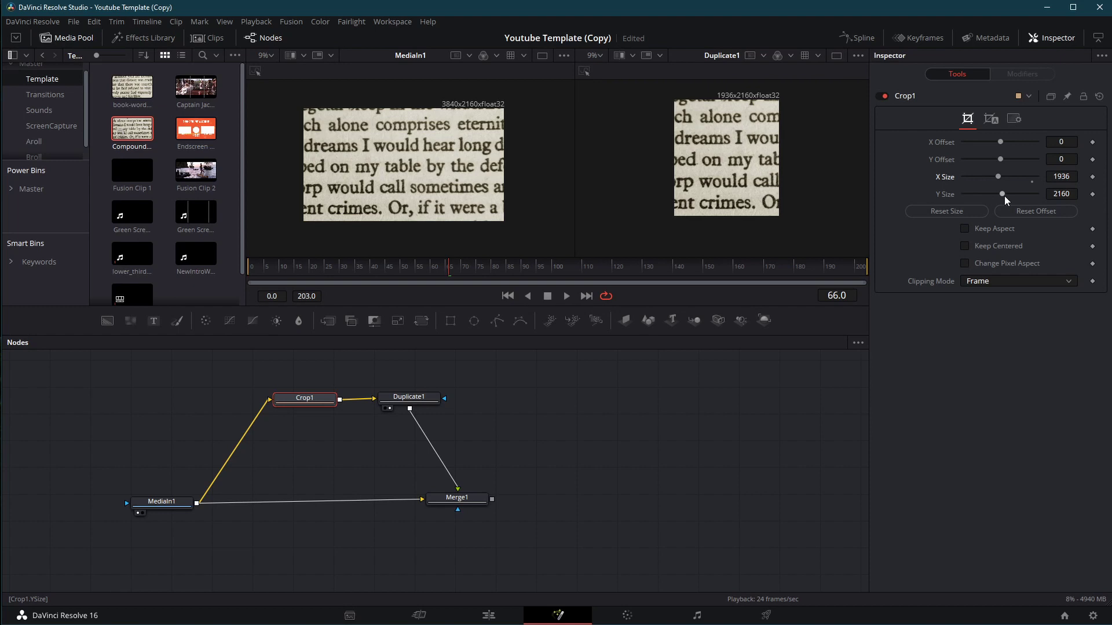
pyautogui.moveTo(1006, 199); pyautogui.dragTo(977, 207)
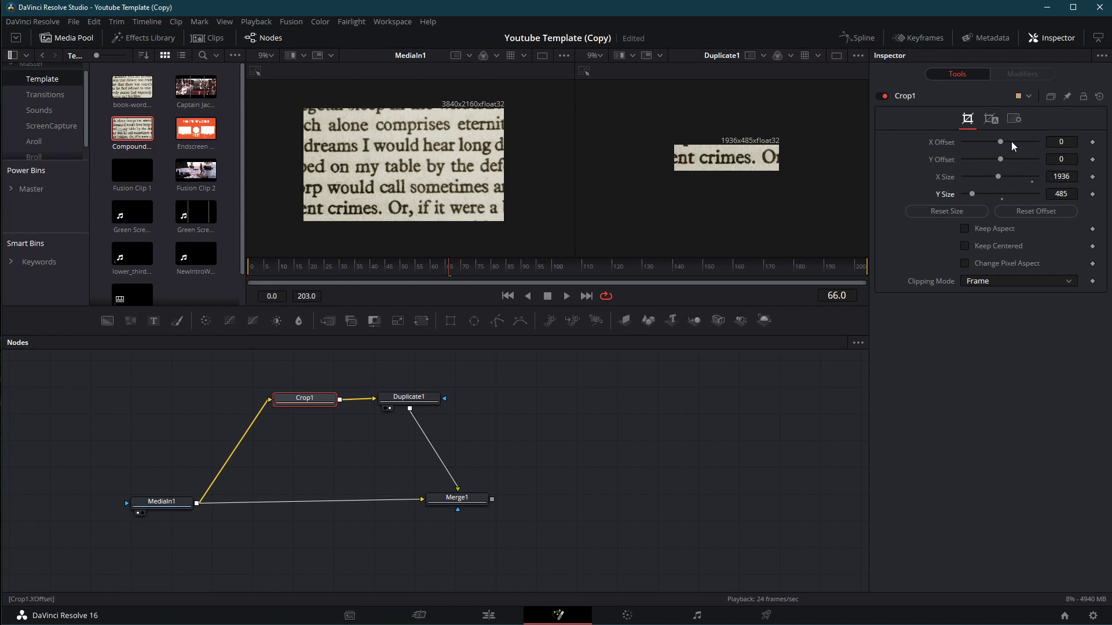
pyautogui.moveTo(1001, 143); pyautogui.dragTo(1049, 146)
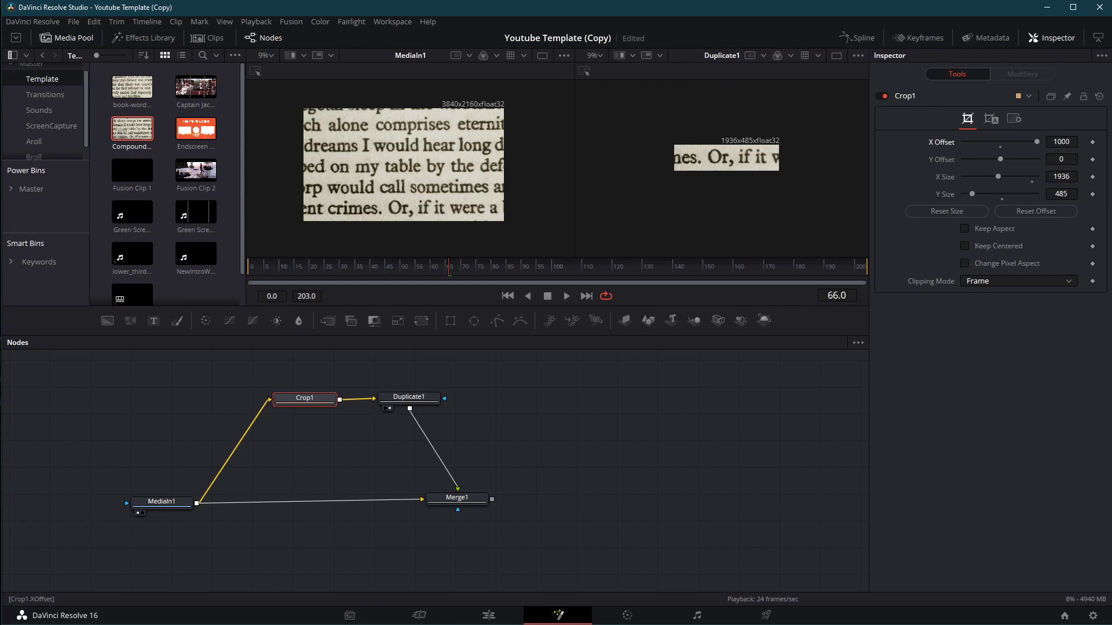
pyautogui.moveTo(1037, 146); pyautogui.dragTo(1031, 171)
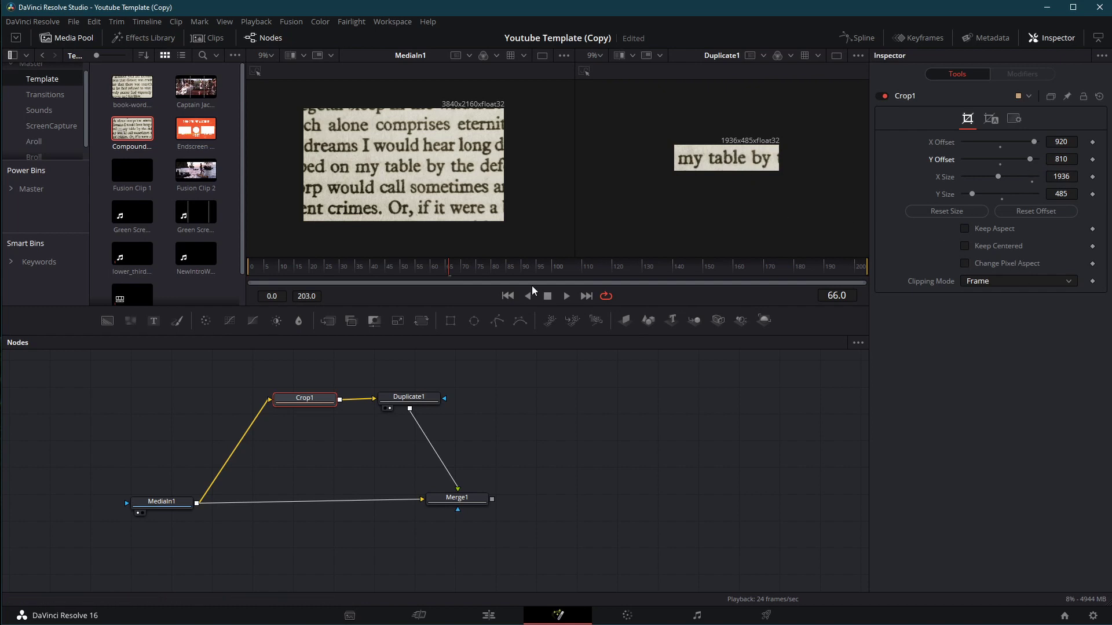
pyautogui.moveTo(394, 401); pyautogui.dragTo(445, 400)
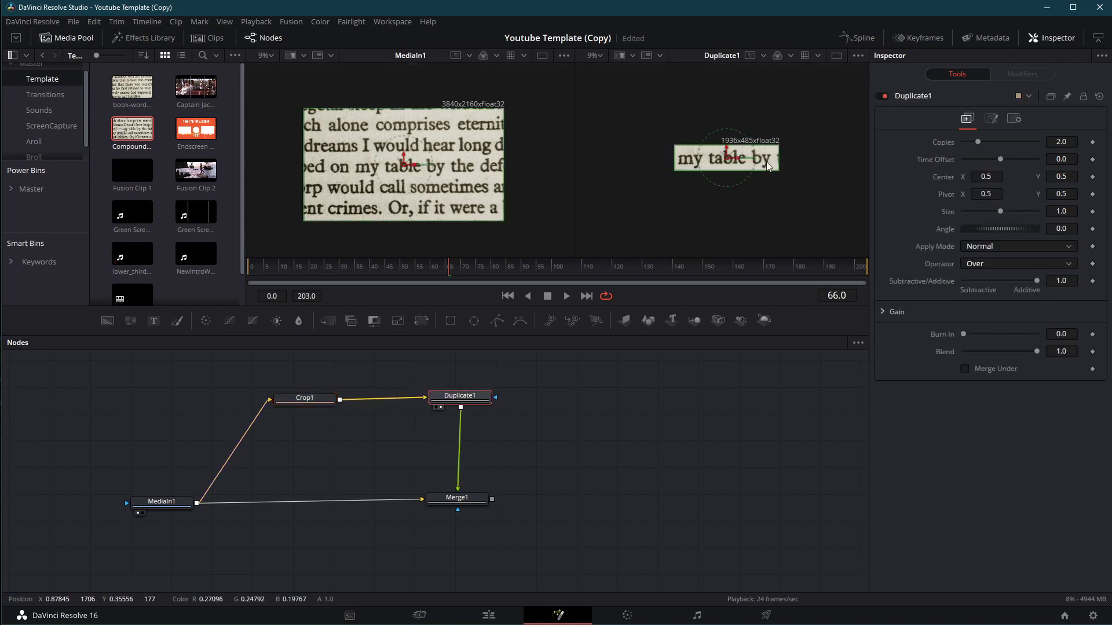
# - Load Merge1 into the second viewer to see the cropped strip over the full page
pyautogui.click(457, 499)
pyautogui.press('2')
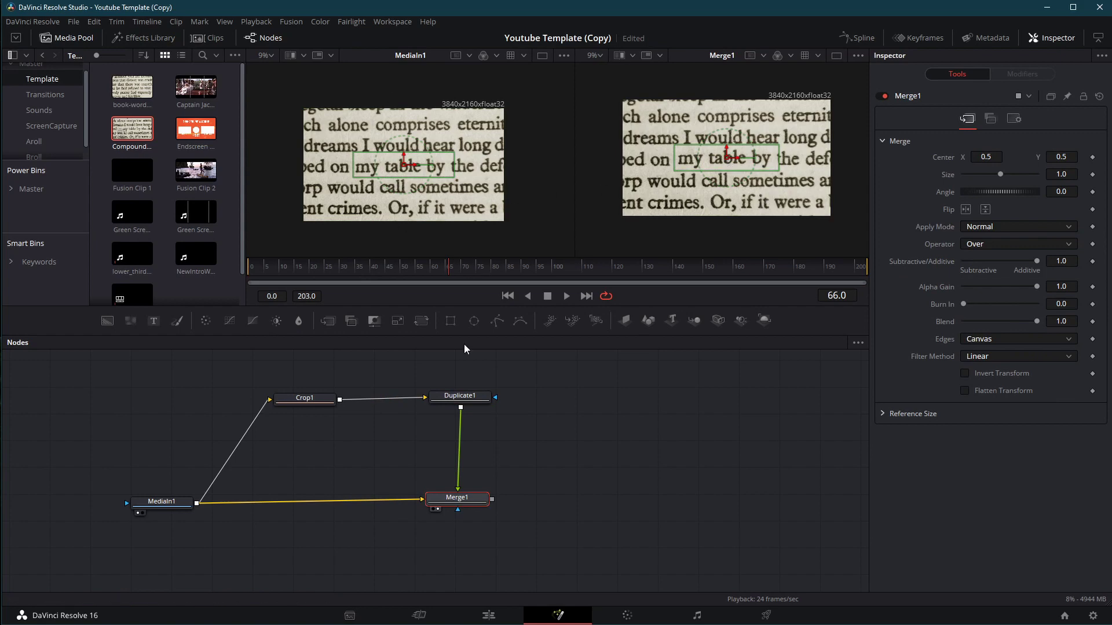
pyautogui.moveTo(454, 499); pyautogui.dragTo(462, 502)
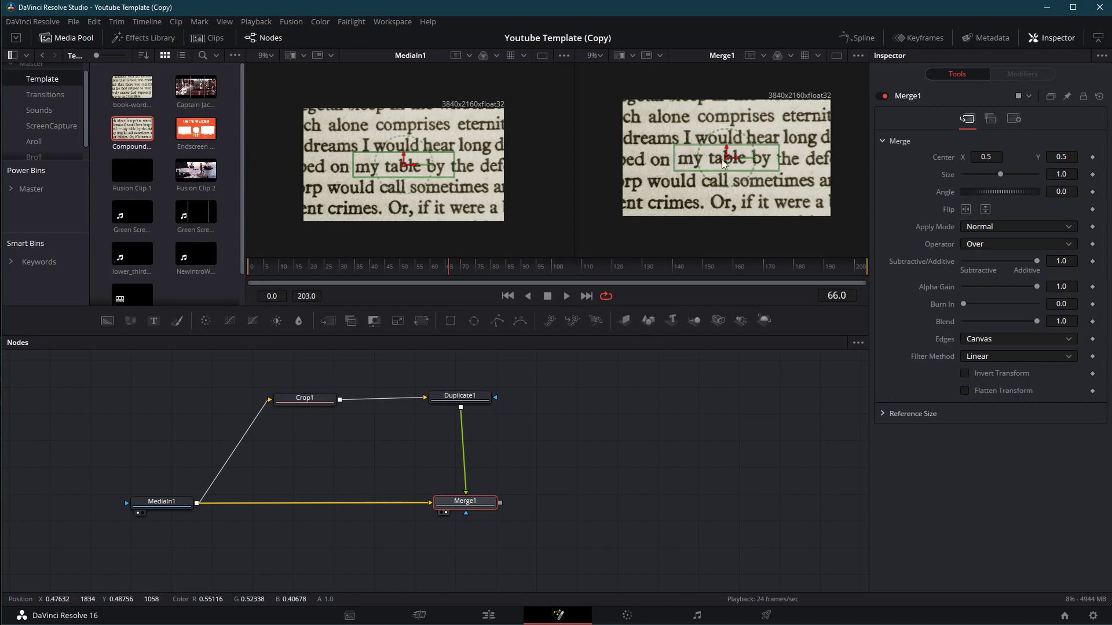
# - Insert a Color Corrector after Duplicate1 using the 'col' tool search
pyautogui.moveTo(473, 400); pyautogui.dragTo(478, 388)
pyautogui.click(479, 387)
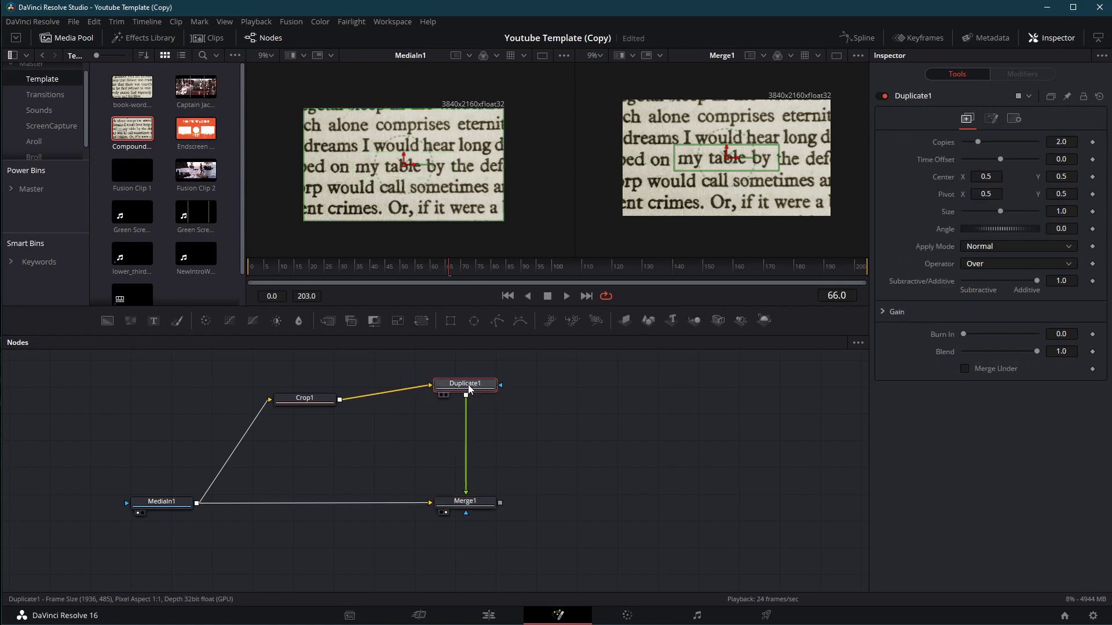
pyautogui.hotkey('shift', 'space')
pyautogui.write('c9ol')
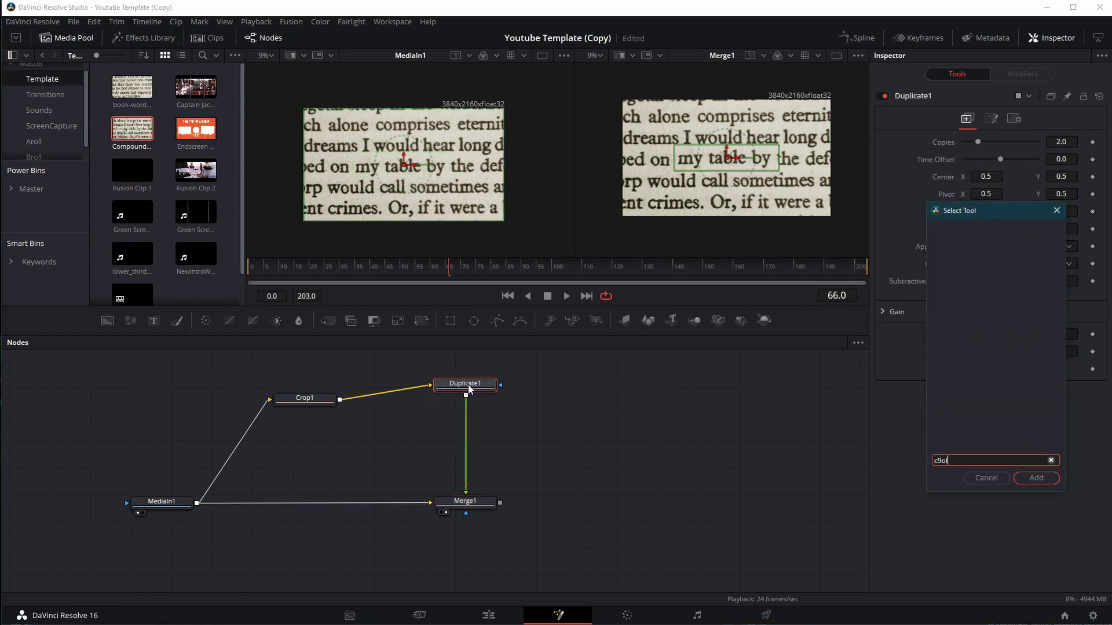
pyautogui.press('BackSpace')
pyautogui.press('BackSpace')
pyautogui.press('BackSpace')
pyautogui.write('ol')
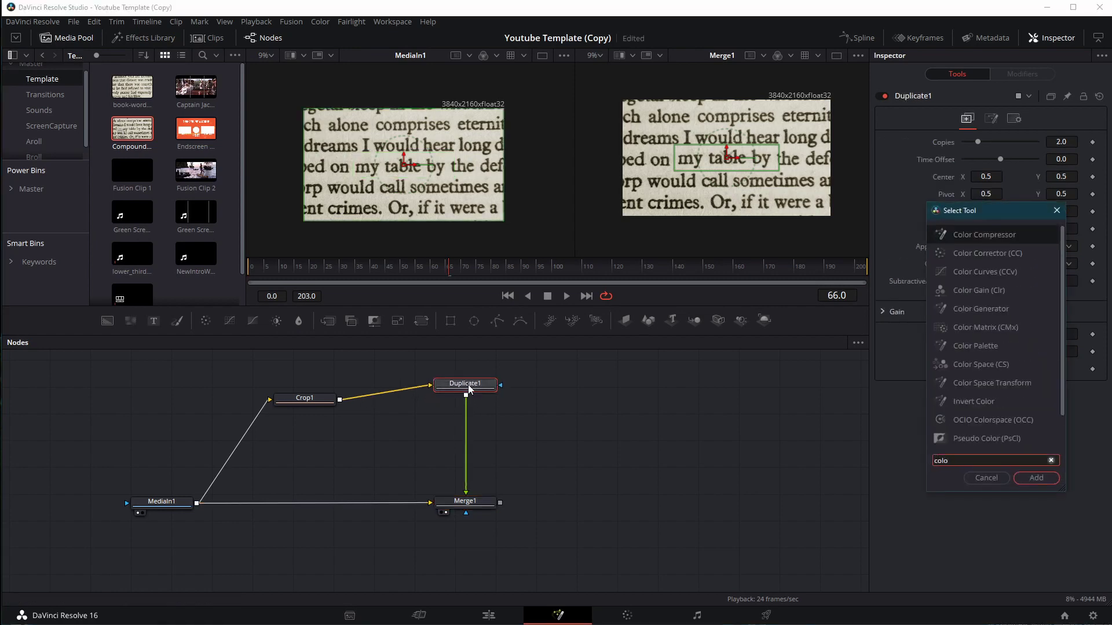
pyautogui.press('Down')
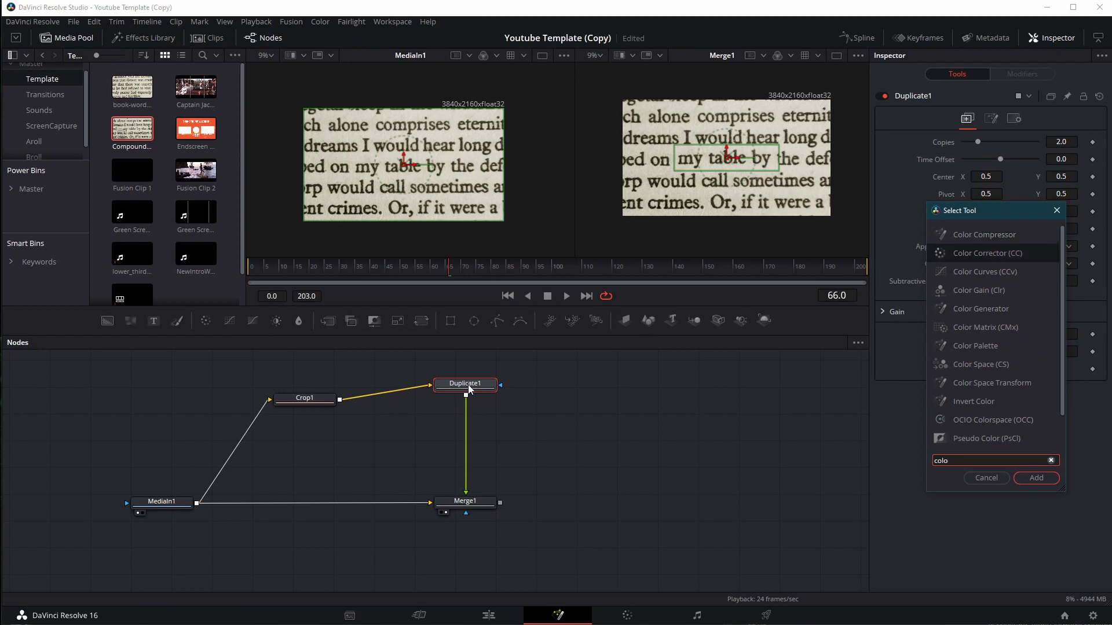
pyautogui.press('Return')
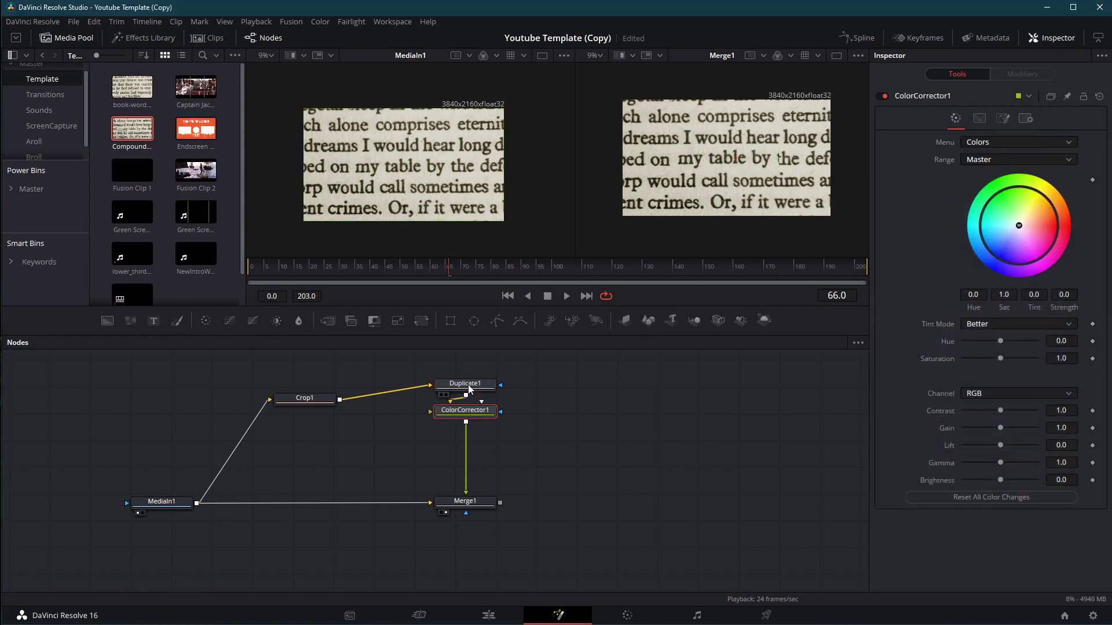
pyautogui.moveTo(461, 412); pyautogui.dragTo(461, 444)
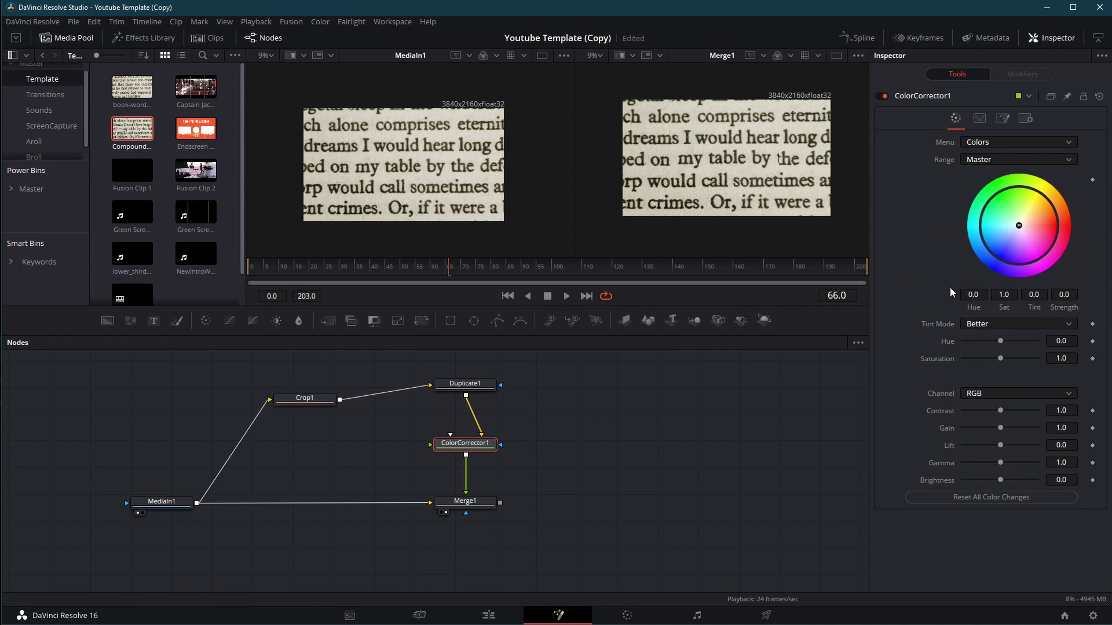
# - Drag the colour wheel to tint the duplicated words yellow (Tint 0.1678)
pyautogui.moveTo(1019, 227); pyautogui.dragTo(1037, 193)
pyautogui.moveTo(1039, 197); pyautogui.dragTo(1041, 194)
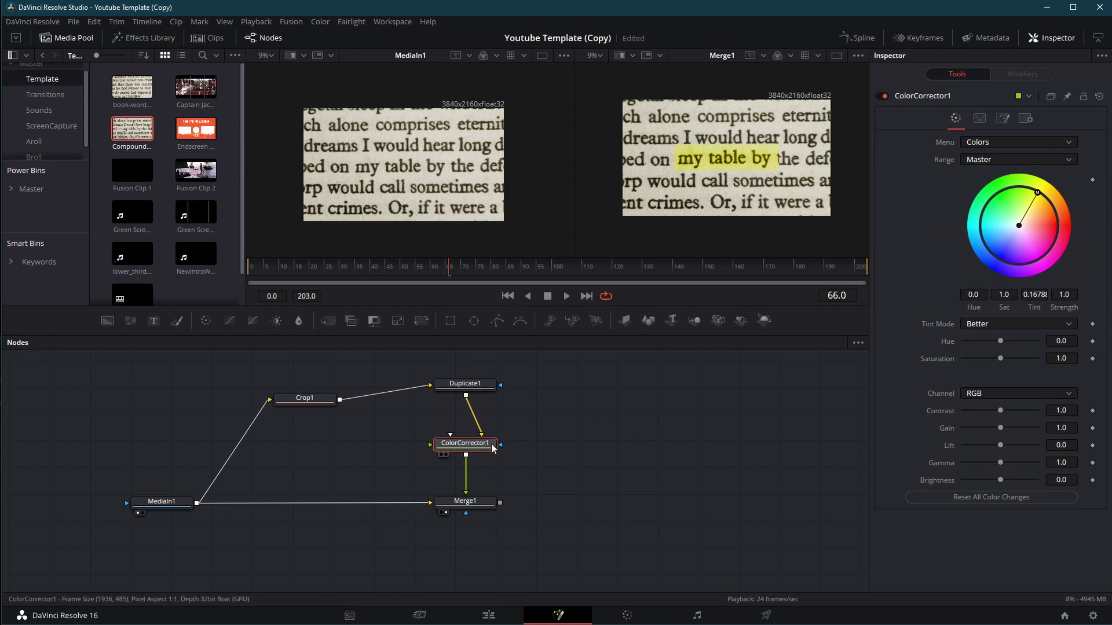
pyautogui.moveTo(481, 451); pyautogui.dragTo(482, 425)
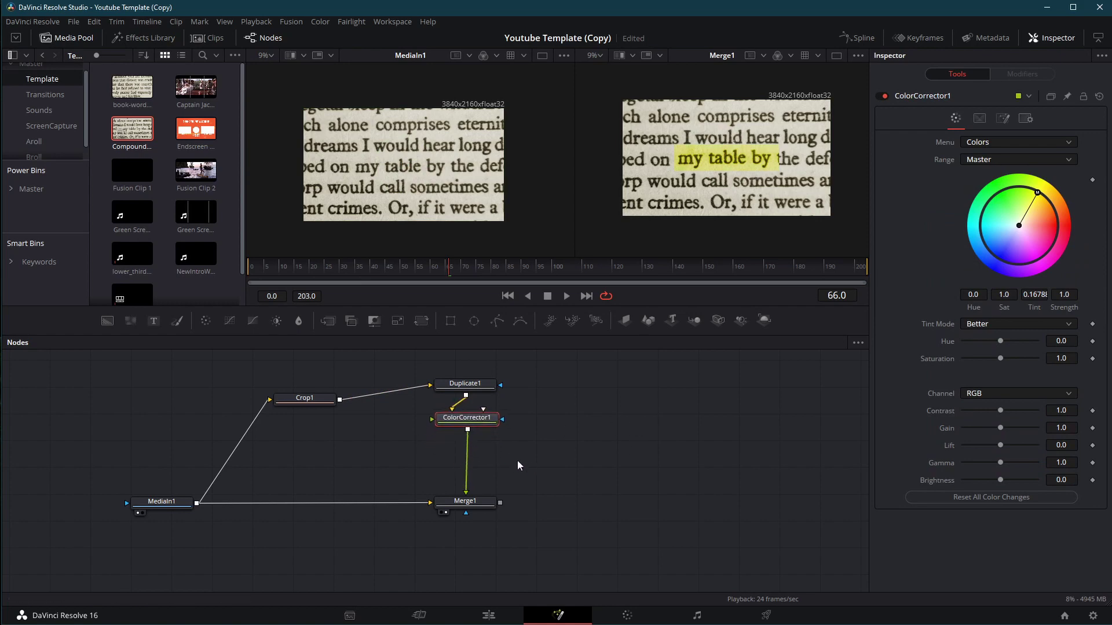
# - Insert a Transform after ColorCorrector1 via the 'tran' search and try Size 0.94
pyautogui.hotkey('shift', 'space')
pyautogui.write('colo')
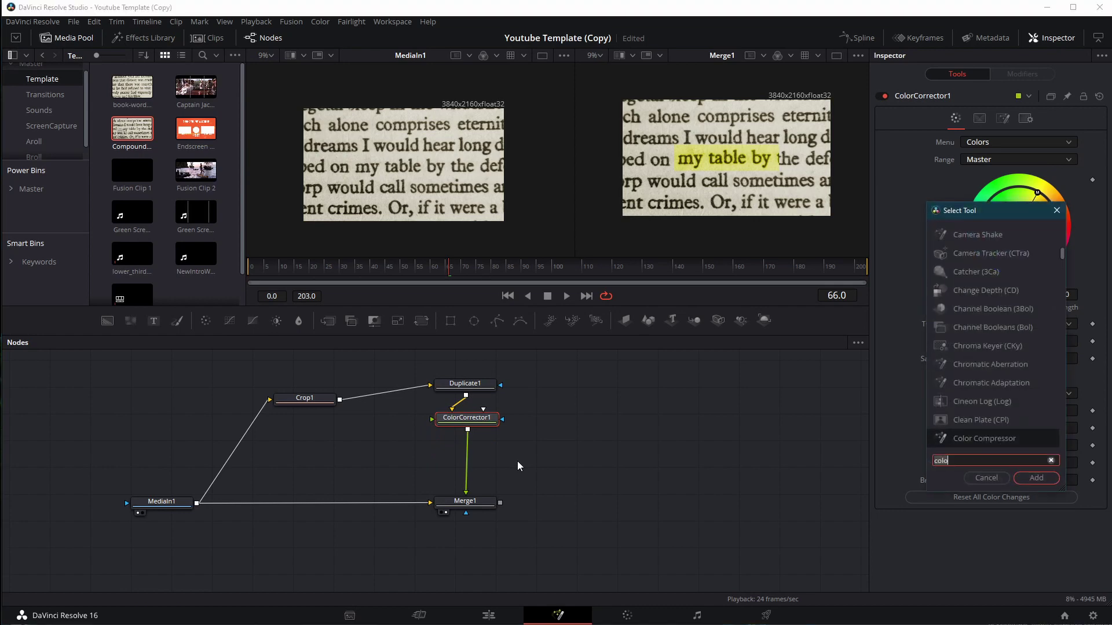
pyautogui.press('BackSpace')
pyautogui.press('BackSpace')
pyautogui.press('BackSpace')
pyautogui.press('BackSpace')
pyautogui.write('tran')
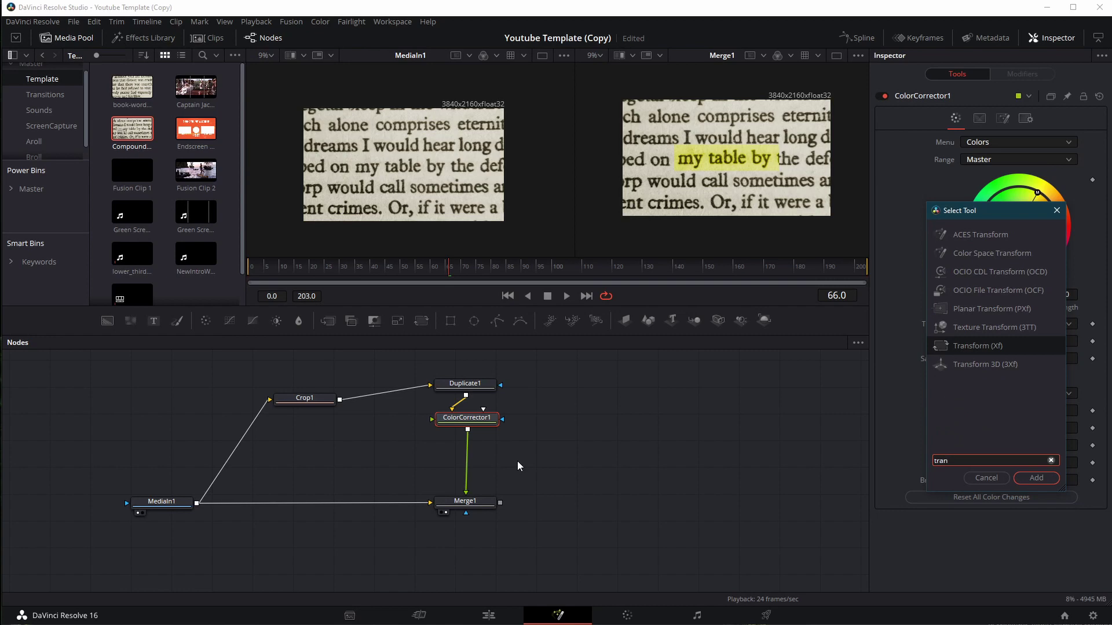
pyautogui.press('Return')
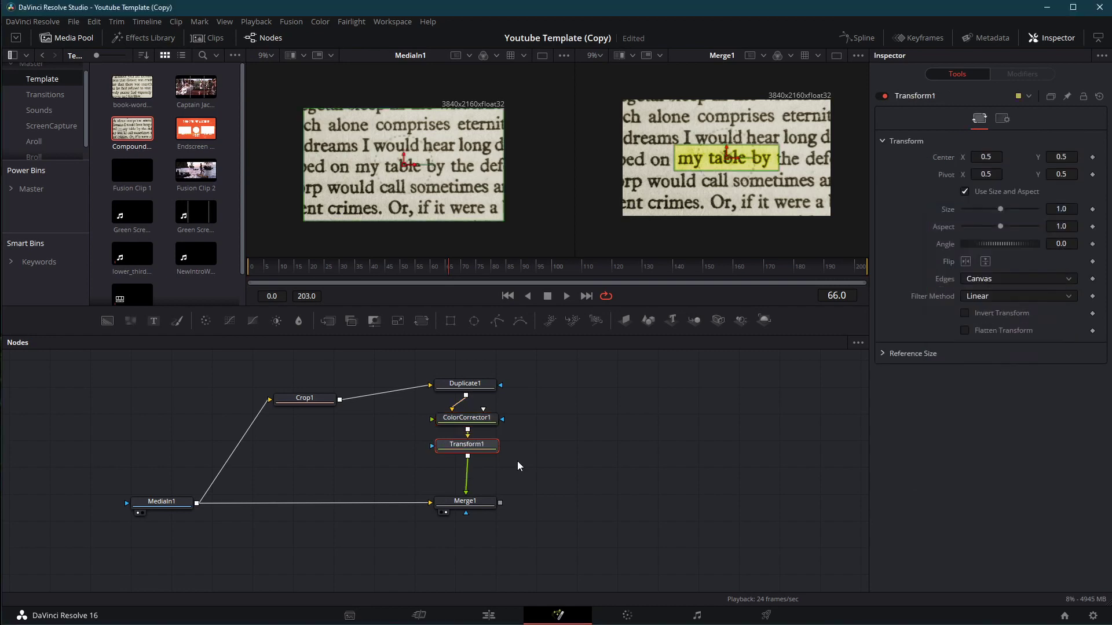
pyautogui.moveTo(488, 443); pyautogui.dragTo(487, 459)
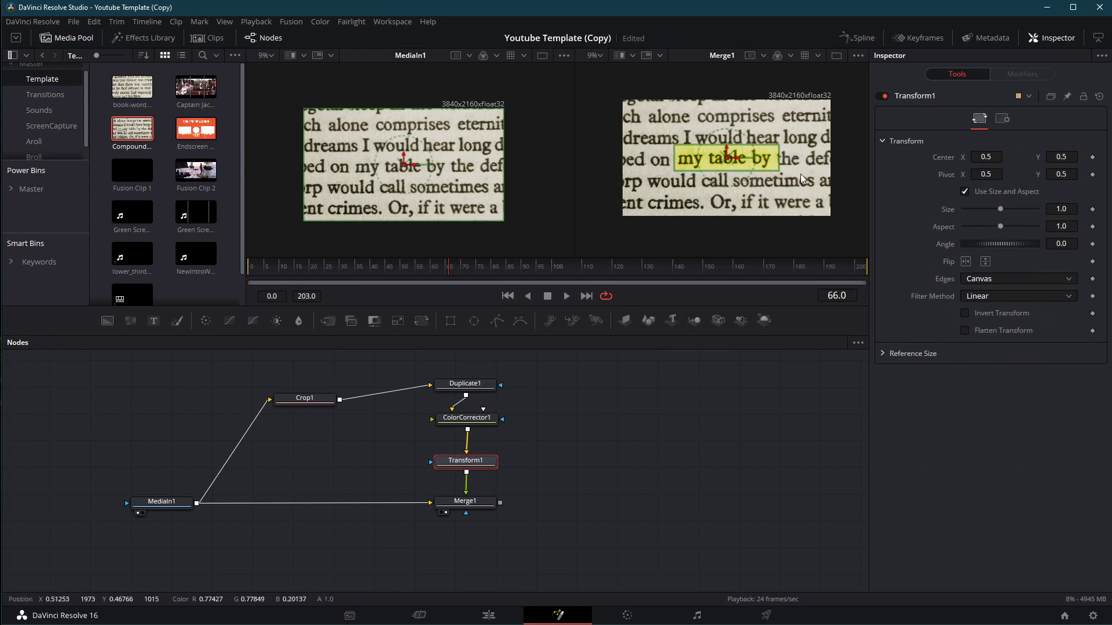
pyautogui.moveTo(1000, 209); pyautogui.dragTo(998, 210)
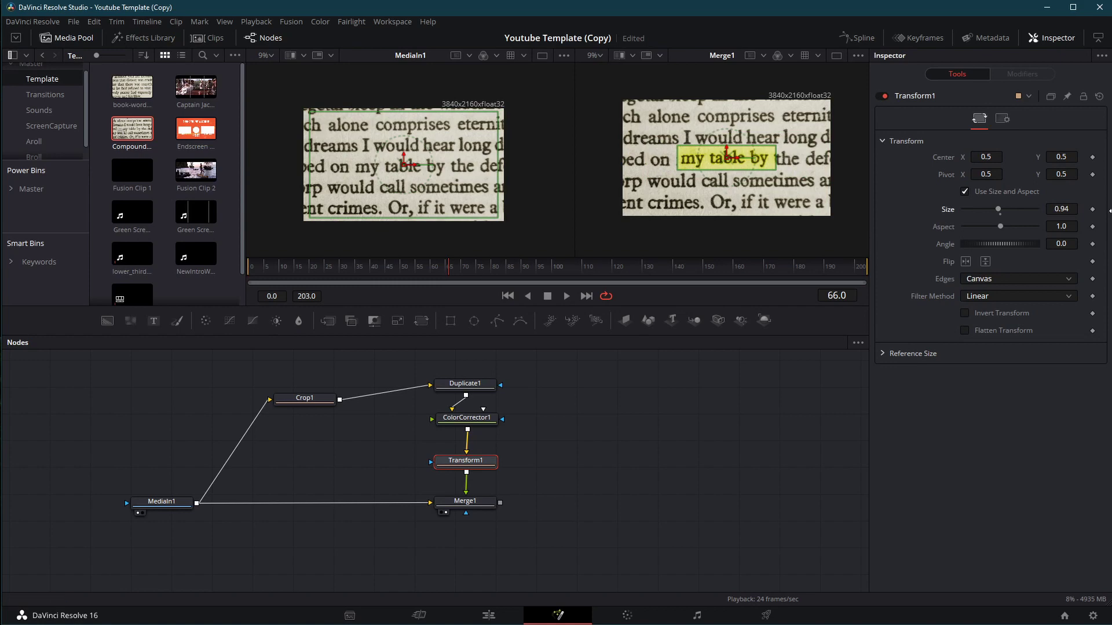
# - Keyframe Transform1 Size at 1.0 on frame 5 and 1.737 on frame 190
pyautogui.doubleClick(999, 211)
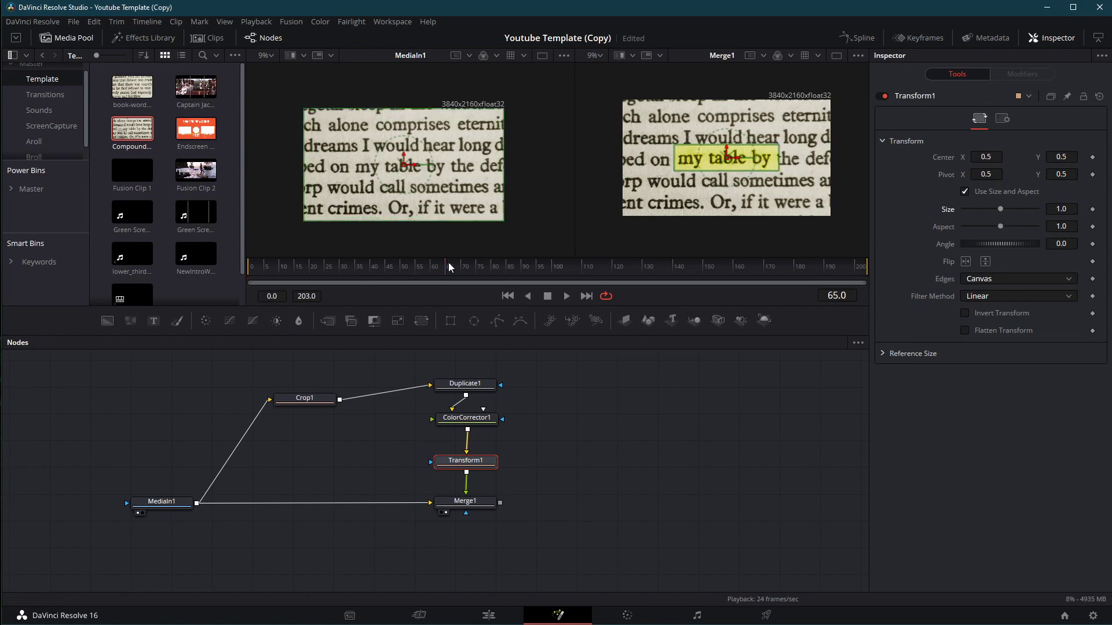
pyautogui.moveTo(450, 263); pyautogui.dragTo(295, 274)
pyautogui.moveTo(293, 268); pyautogui.dragTo(268, 273)
pyautogui.click(1093, 209)
pyautogui.moveTo(266, 268); pyautogui.dragTo(828, 271)
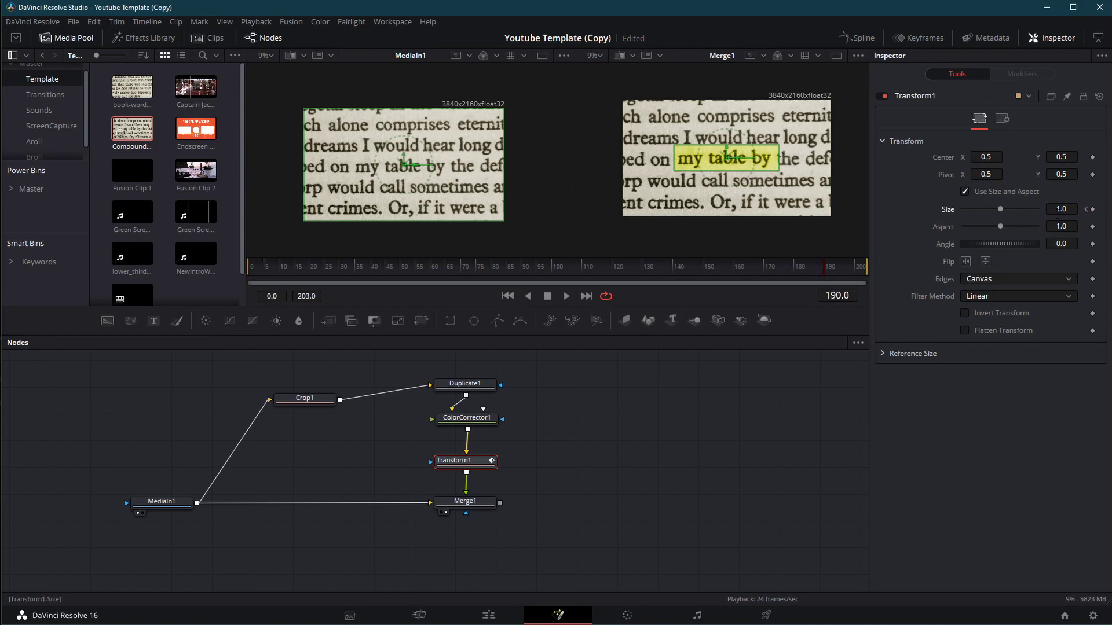
pyautogui.moveTo(999, 209); pyautogui.dragTo(1008, 209)
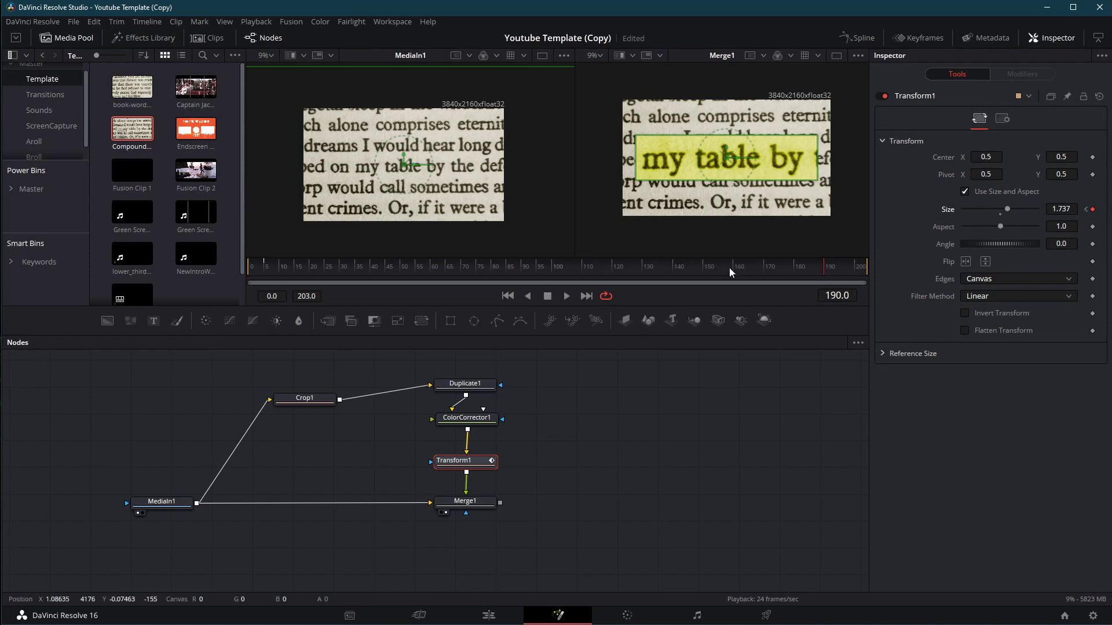
# - Smooth both Size keyframes in the Spline editor and lengthen the ending ease handle
pyautogui.click(859, 38)
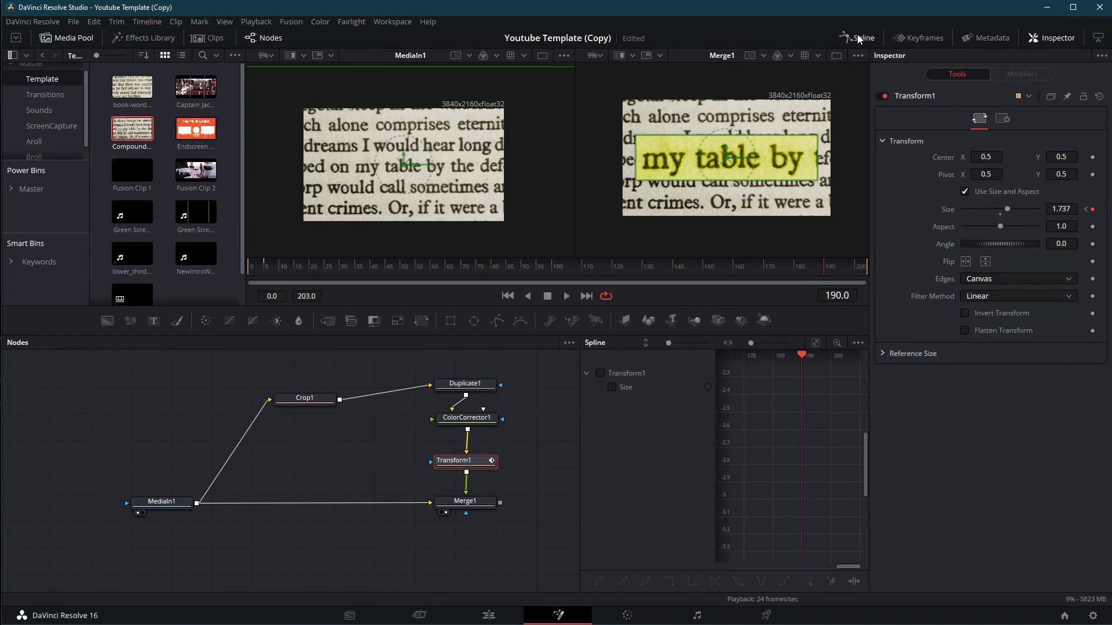
pyautogui.click(612, 387)
pyautogui.moveTo(578, 452); pyautogui.dragTo(18, 447)
pyautogui.moveTo(190, 374); pyautogui.dragTo(792, 545)
pyautogui.hotkey('shift', 's')
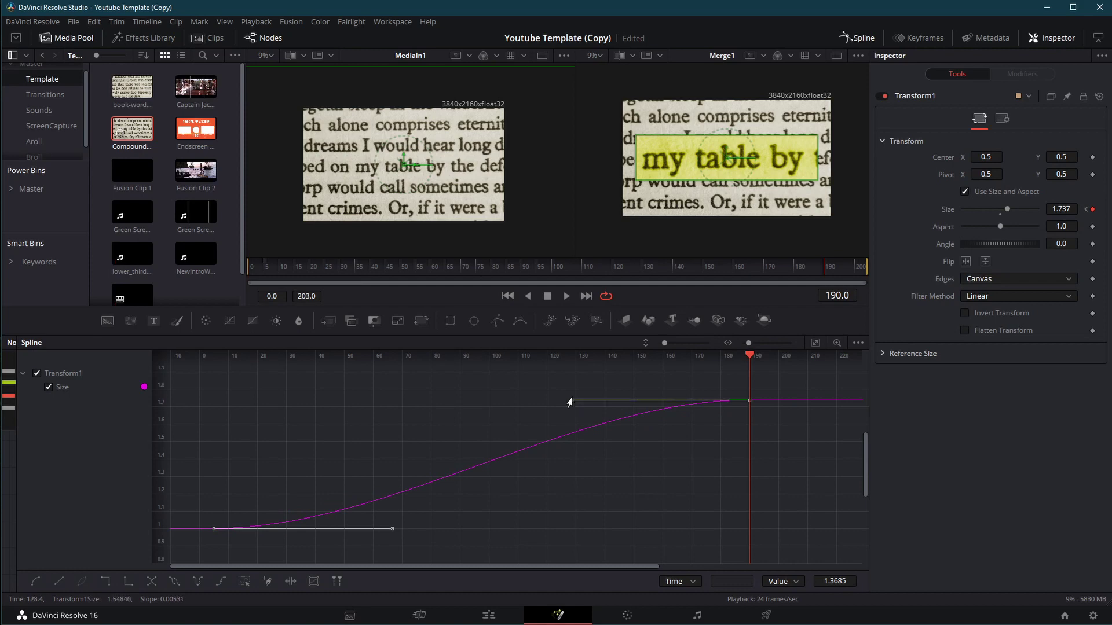
pyautogui.moveTo(569, 400); pyautogui.dragTo(539, 407)
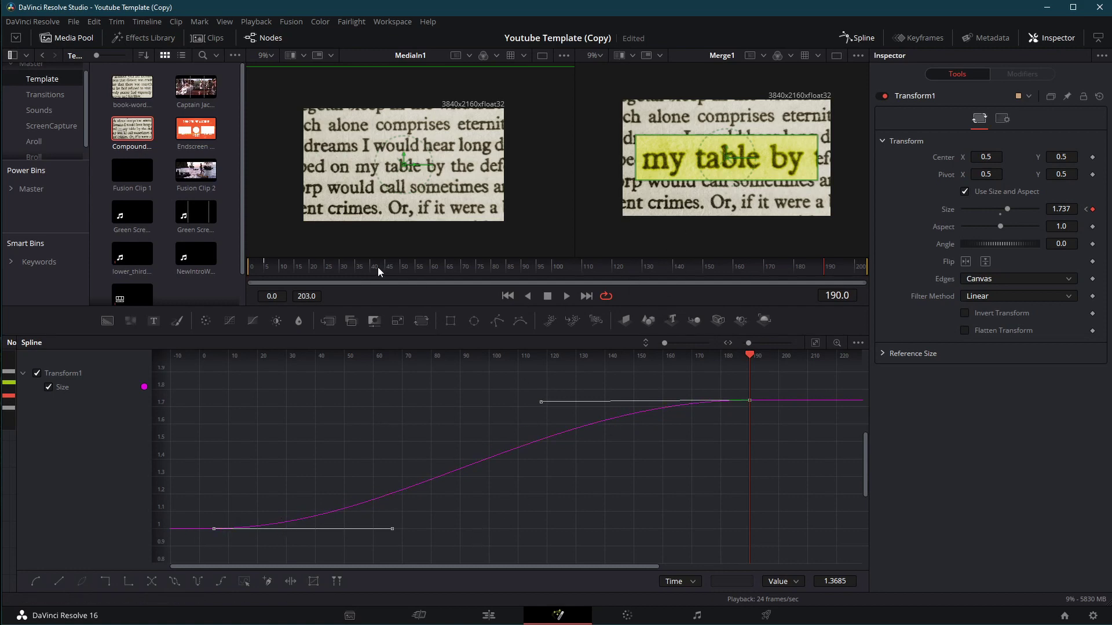
# - Return to frame 5 and play back the eased zoom
pyautogui.click(266, 267)
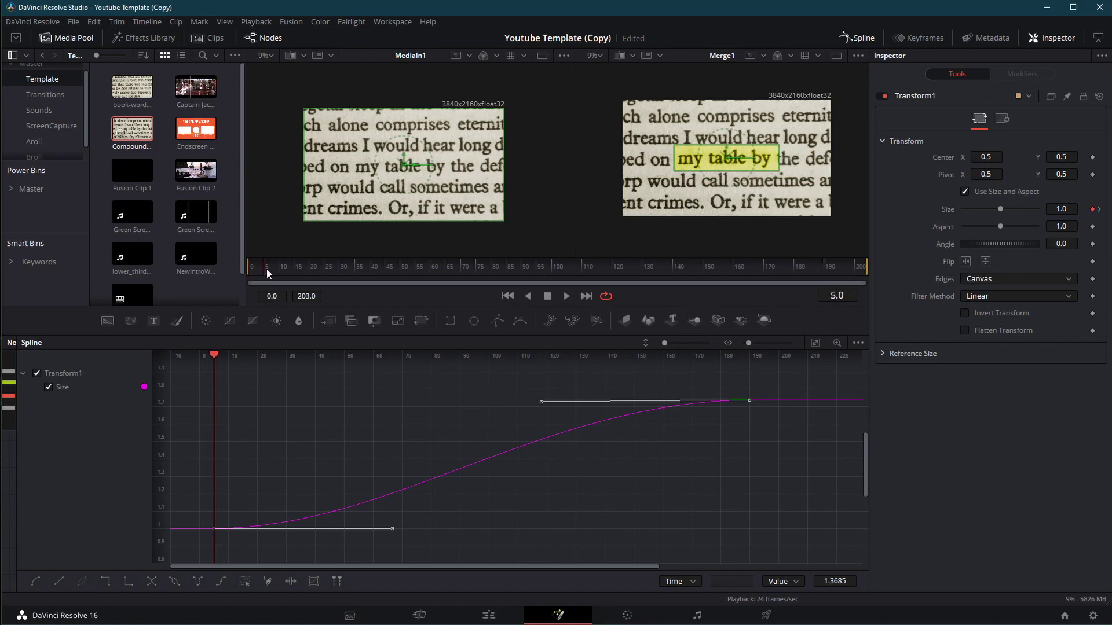
pyautogui.moveTo(246, 477); pyautogui.dragTo(297, 492)
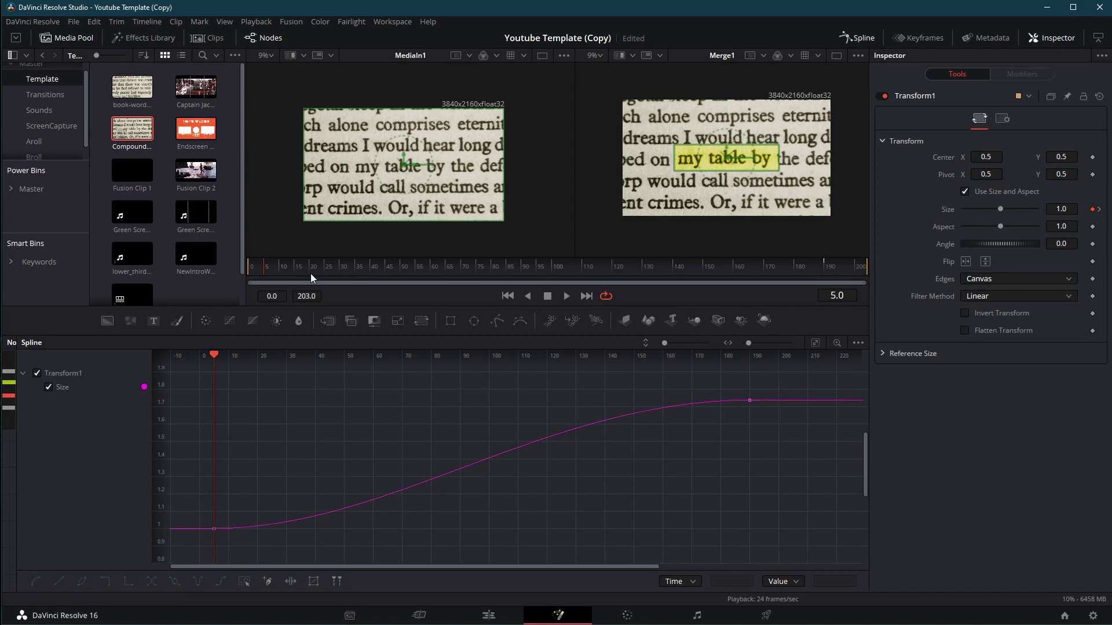
pyautogui.press('space')
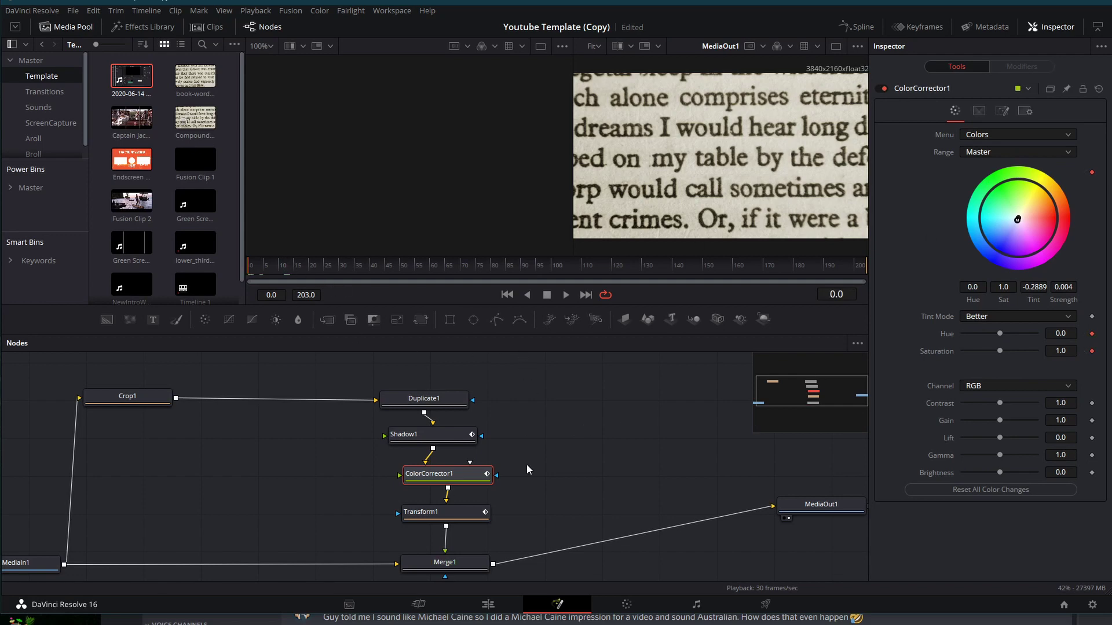
# - Keyframe ColorCorrector1's tint from 0.004 at frame 5 to full yellow at frame 9
pyautogui.moveTo(347, 277); pyautogui.dragTo(506, 270)
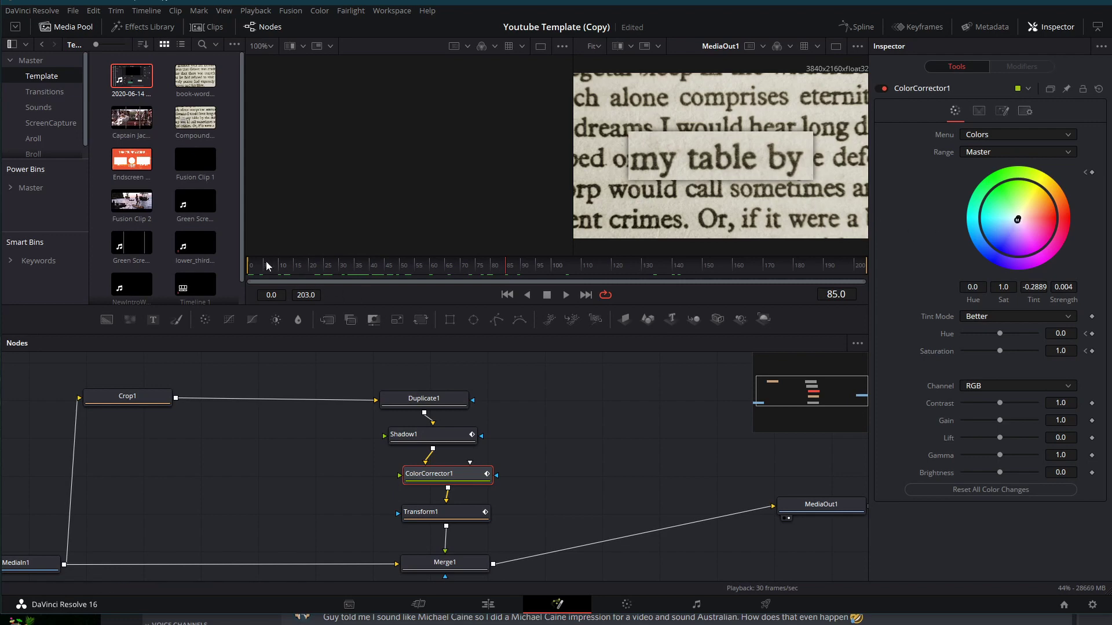
pyautogui.click(297, 268)
pyautogui.moveTo(297, 267); pyautogui.dragTo(269, 279)
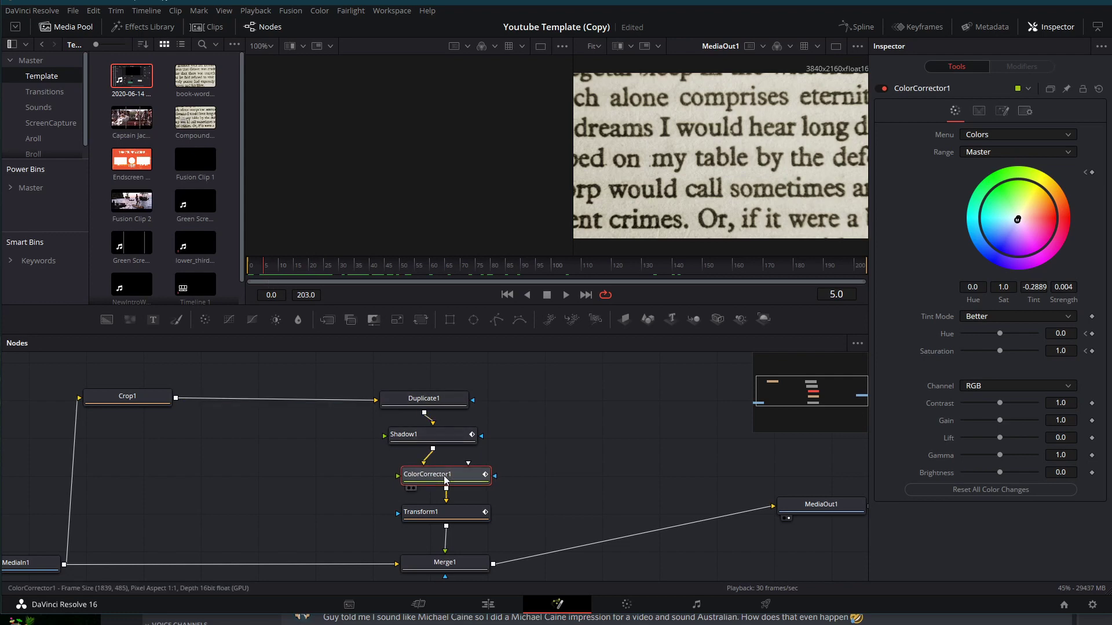
pyautogui.moveTo(445, 474); pyautogui.dragTo(424, 472)
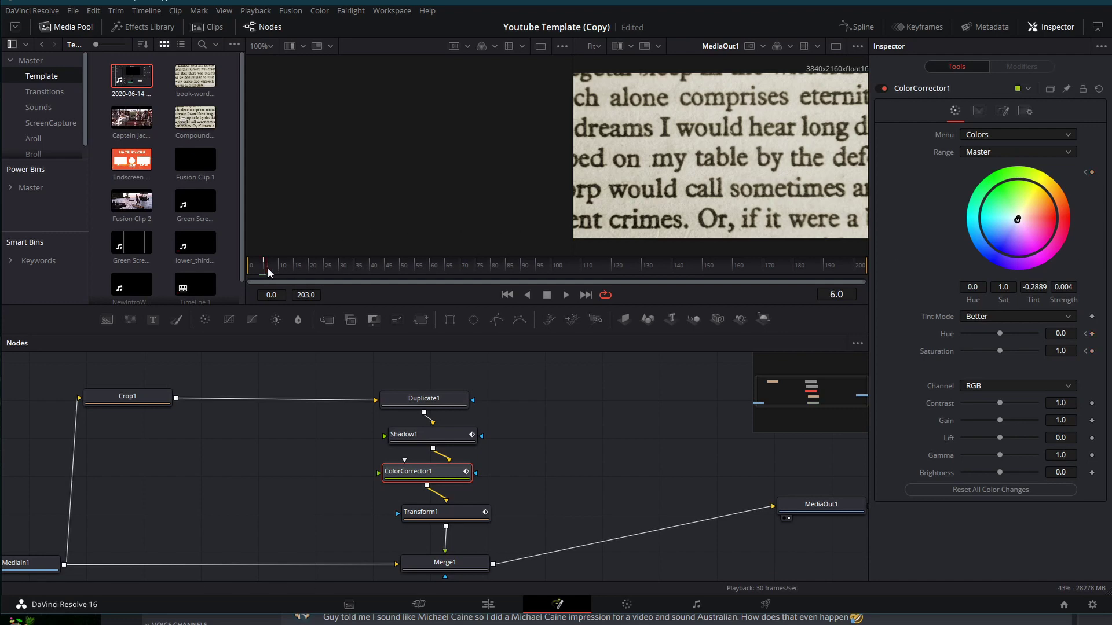
pyautogui.moveTo(1017, 219); pyautogui.dragTo(1050, 168)
pyautogui.moveTo(272, 265); pyautogui.dragTo(176, 263)
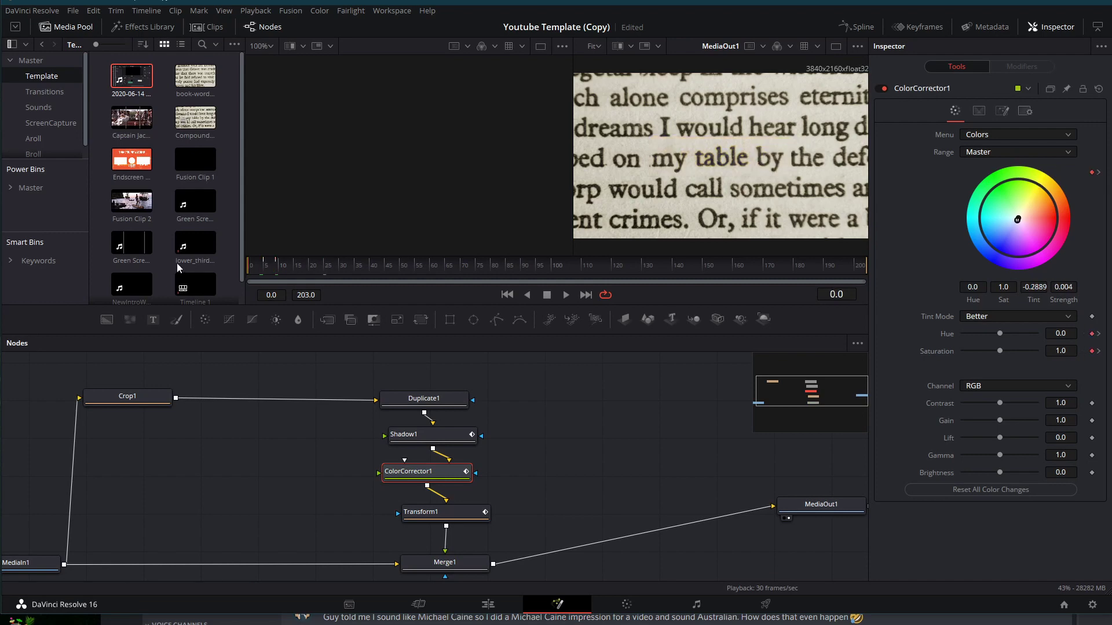